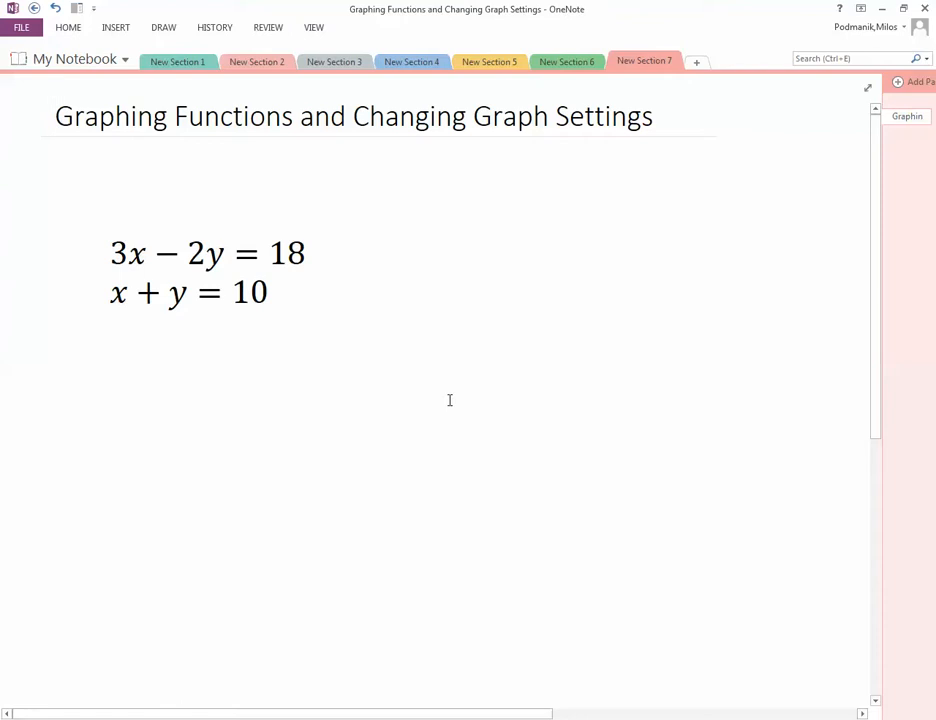
# Switch to GeoGebra and, with Move Graphics View, shift the axes to span about -6 to 14 in x and -5 to 10 in y
pyautogui.click(586, 717)
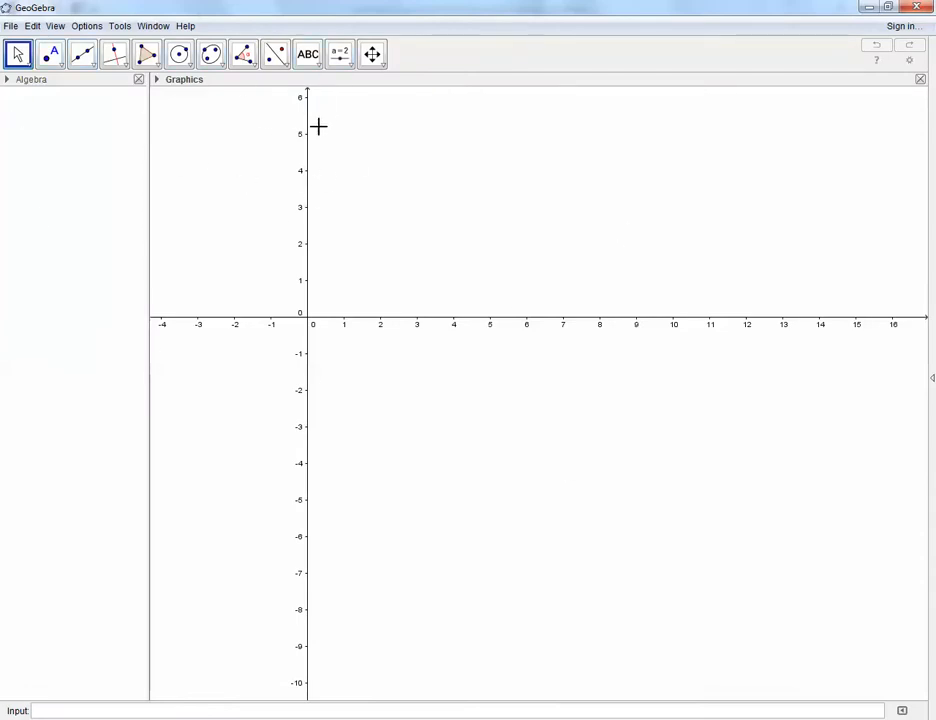
pyautogui.click(372, 54)
pyautogui.moveTo(335, 185); pyautogui.dragTo(478, 271)
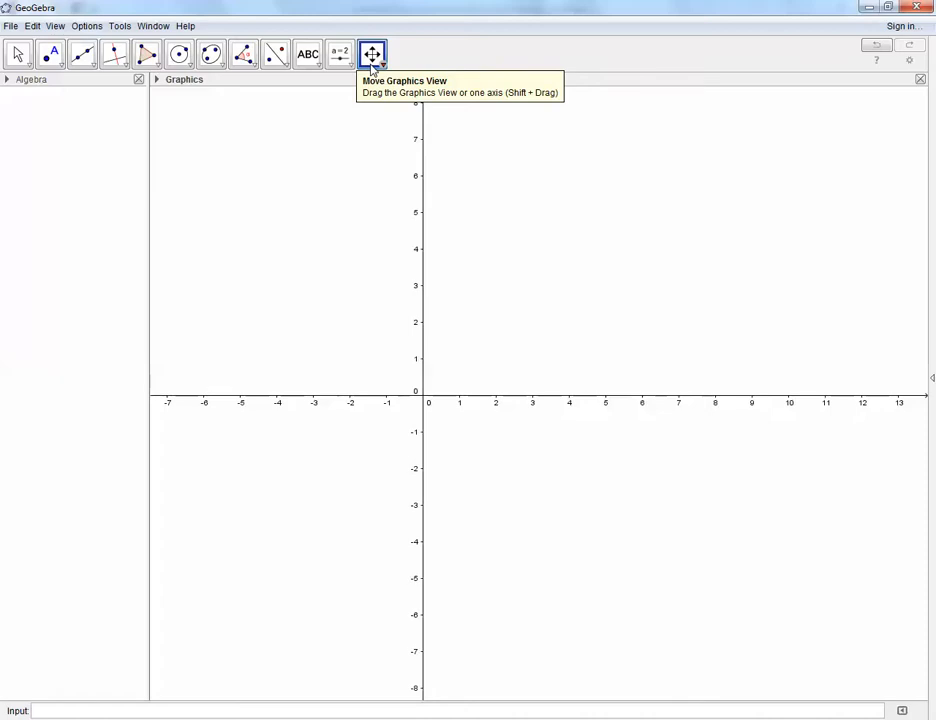
pyautogui.moveTo(628, 260); pyautogui.dragTo(710, 302)
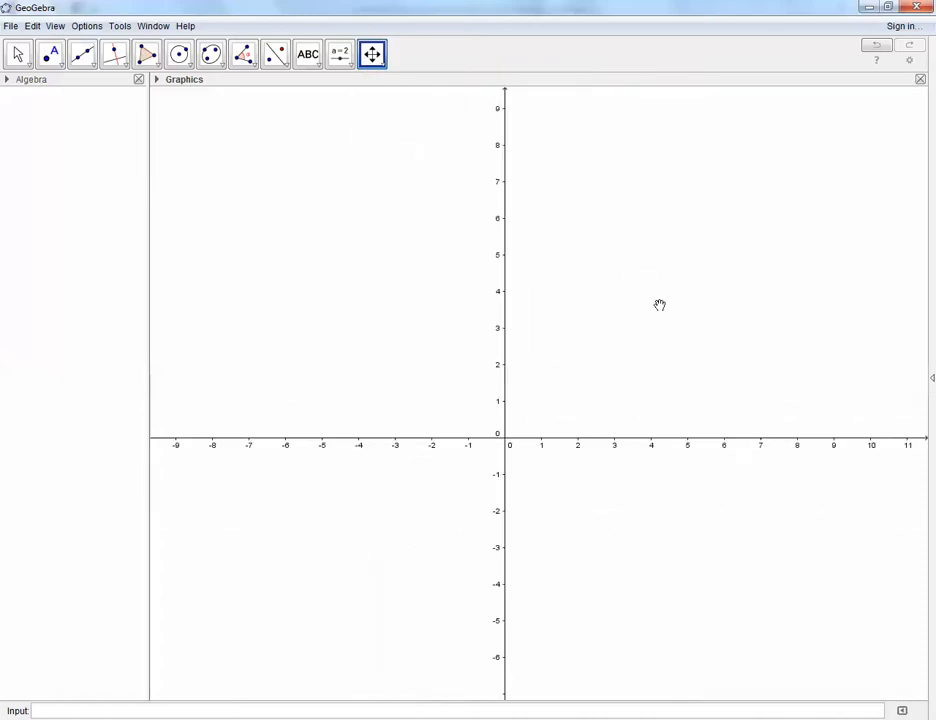
pyautogui.moveTo(606, 267); pyautogui.dragTo(483, 320)
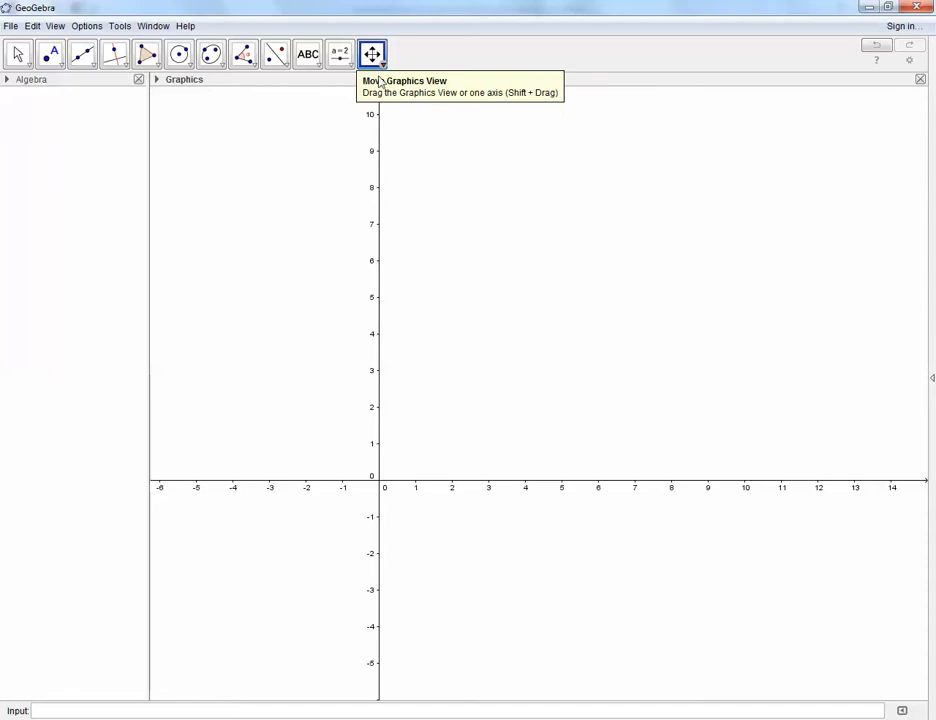
# Rescale the y-axis to run from about -5 to 10 and the x-axis from about -3 to 7
pyautogui.click(379, 140)
pyautogui.moveTo(379, 140); pyautogui.dragTo(367, 420)
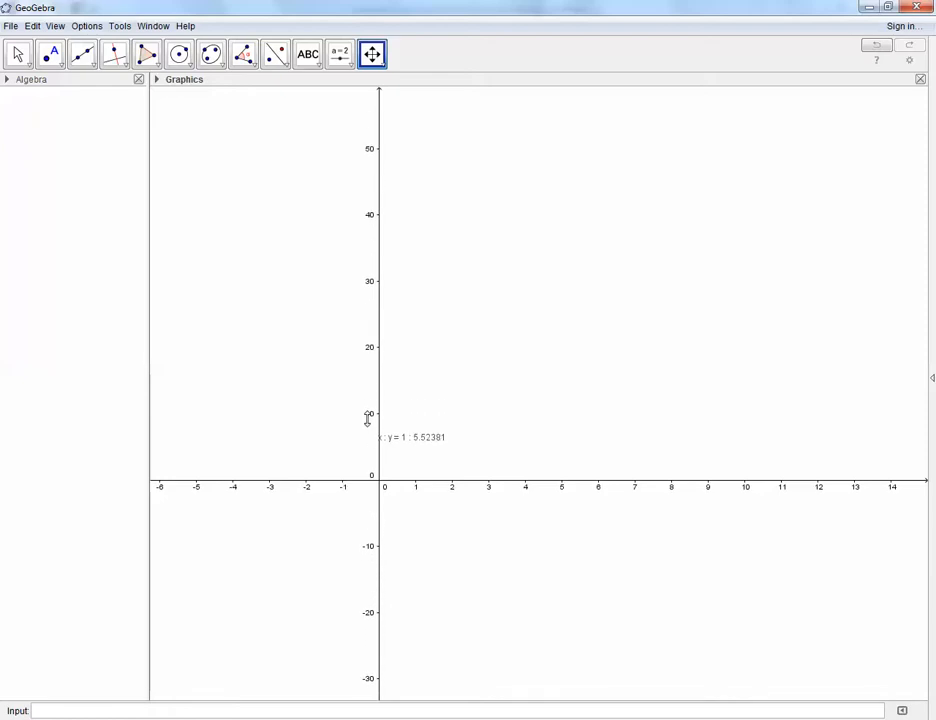
pyautogui.moveTo(367, 420); pyautogui.dragTo(377, 127)
pyautogui.moveTo(511, 480); pyautogui.dragTo(319, 483)
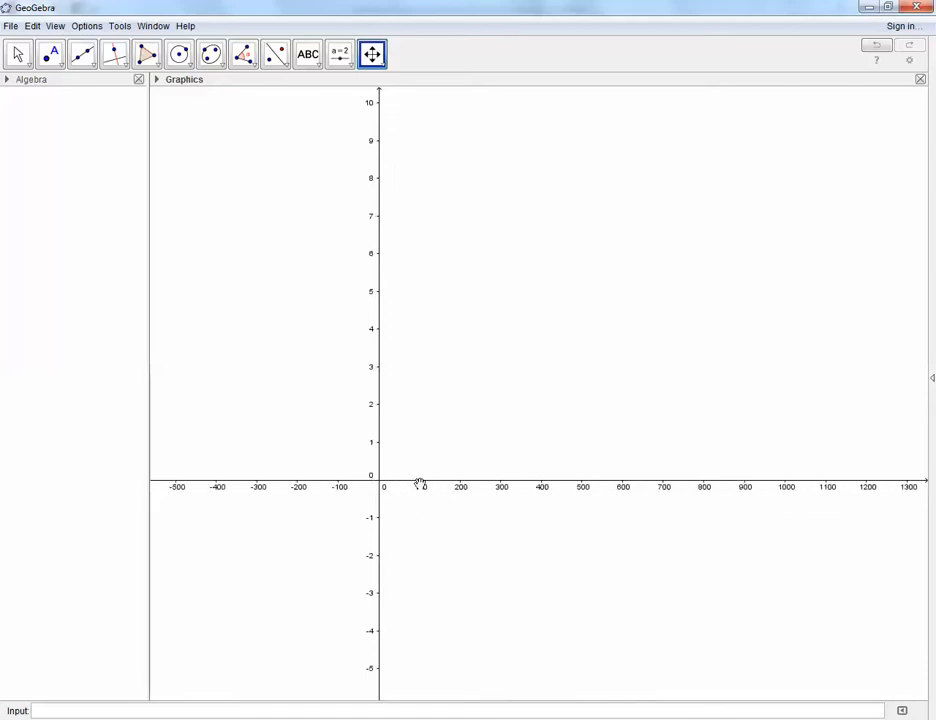
pyautogui.moveTo(419, 481); pyautogui.dragTo(905, 482)
pyautogui.moveTo(411, 481); pyautogui.dragTo(806, 484)
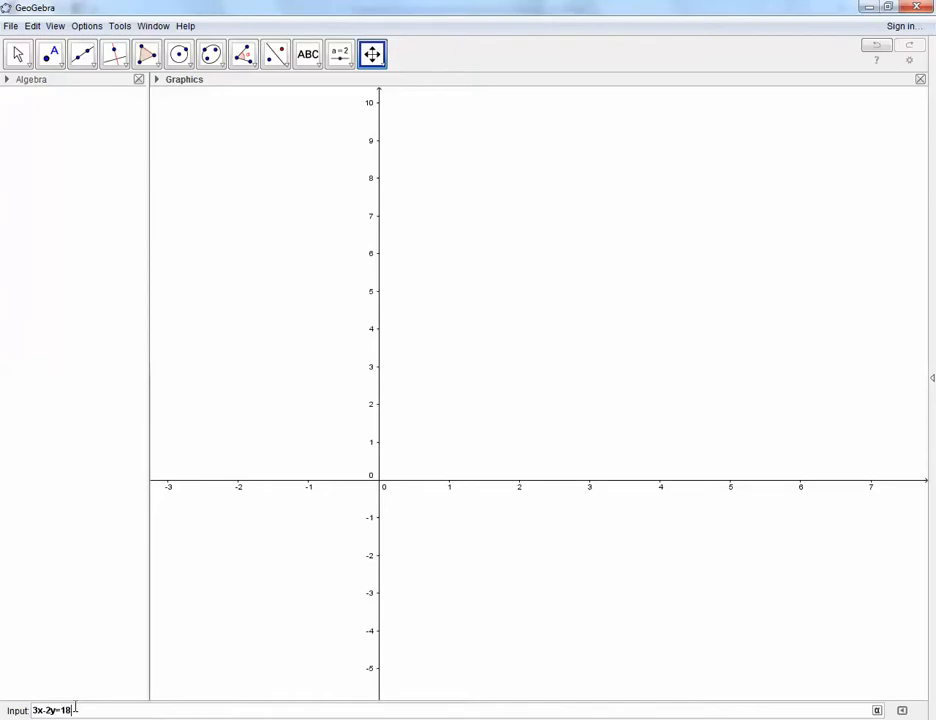
# Graph the line 3x-2y=18 and zoom out until both of its axis intercepts are in view
pyautogui.press('Return')
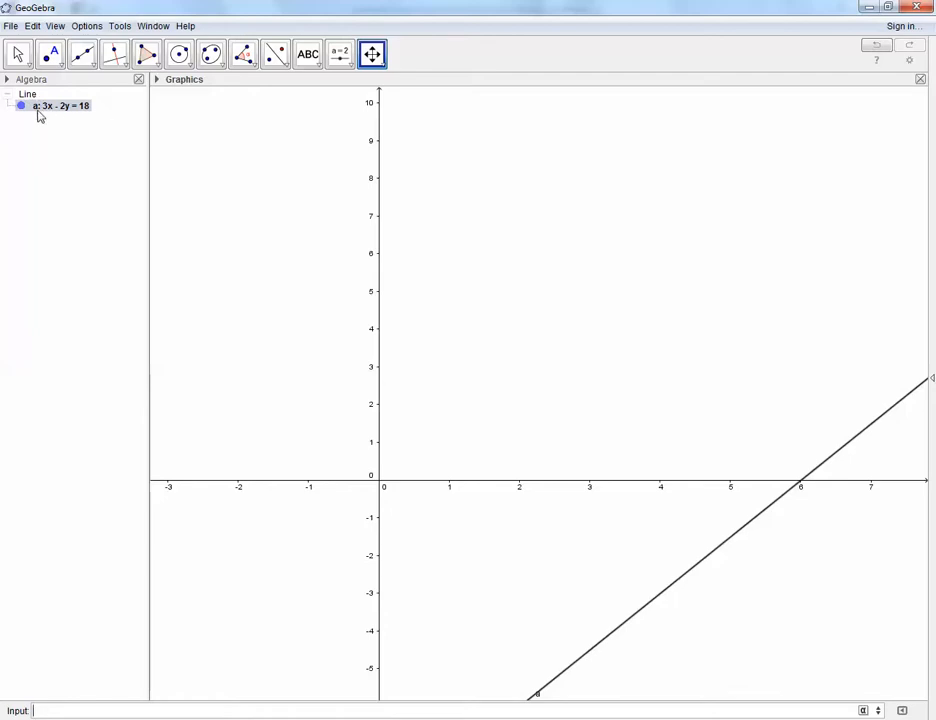
pyautogui.moveTo(620, 309); pyautogui.dragTo(862, 607)
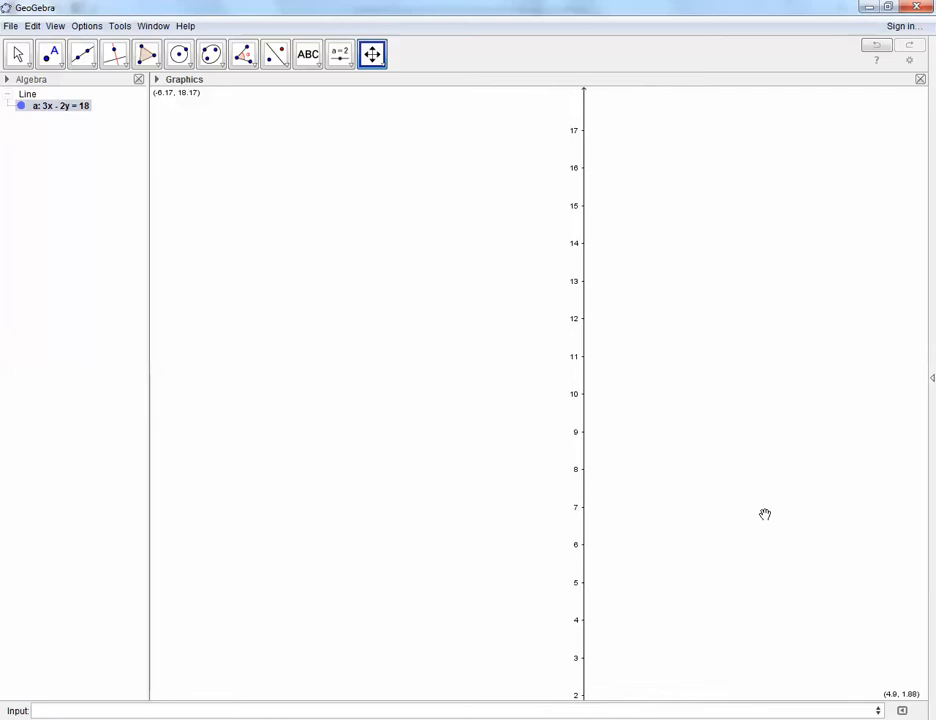
pyautogui.scroll(-6, 760, 510)
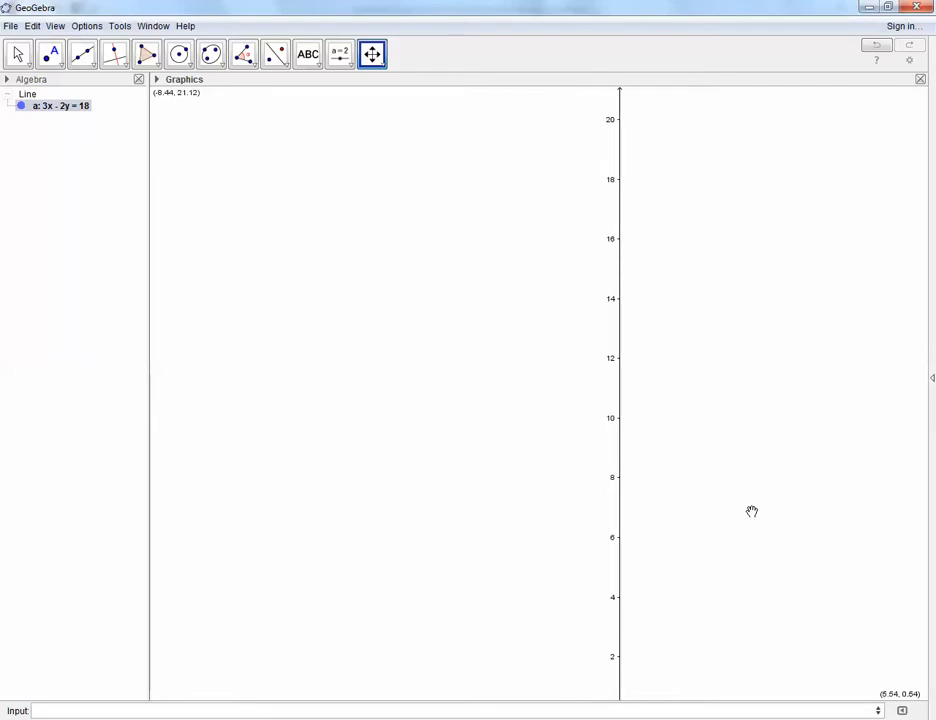
pyautogui.moveTo(742, 499); pyautogui.dragTo(524, 267)
pyautogui.scroll(-2, 524, 267)
pyautogui.scroll(-1, 550, 224)
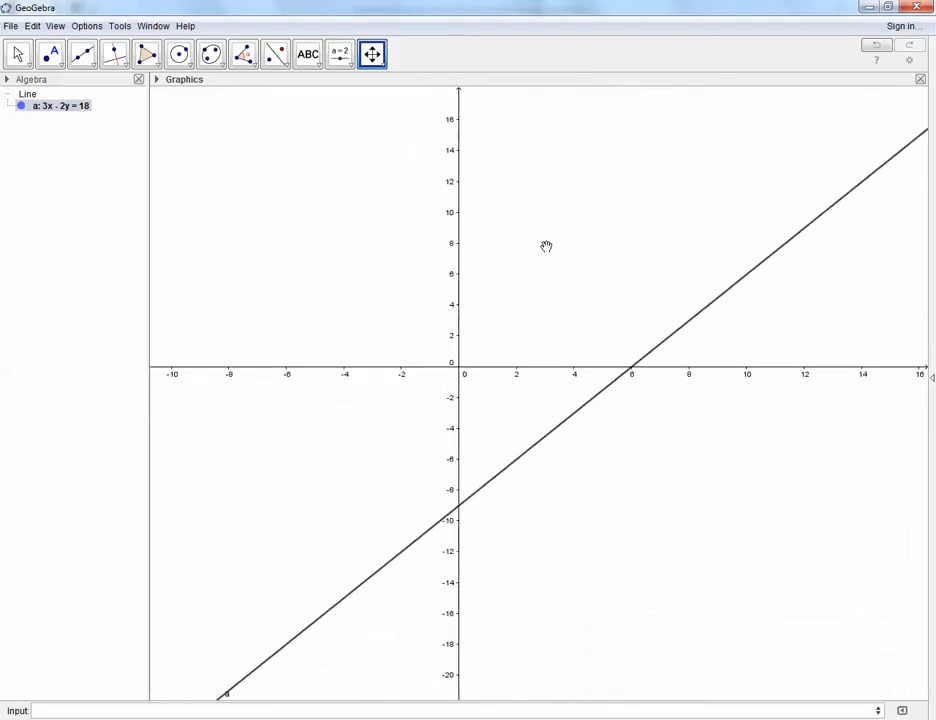
# Examine the graphed line at different zoom levels and look through the graphics view tools
pyautogui.scroll(-1, 545, 244)
pyautogui.scroll(2, 543, 242)
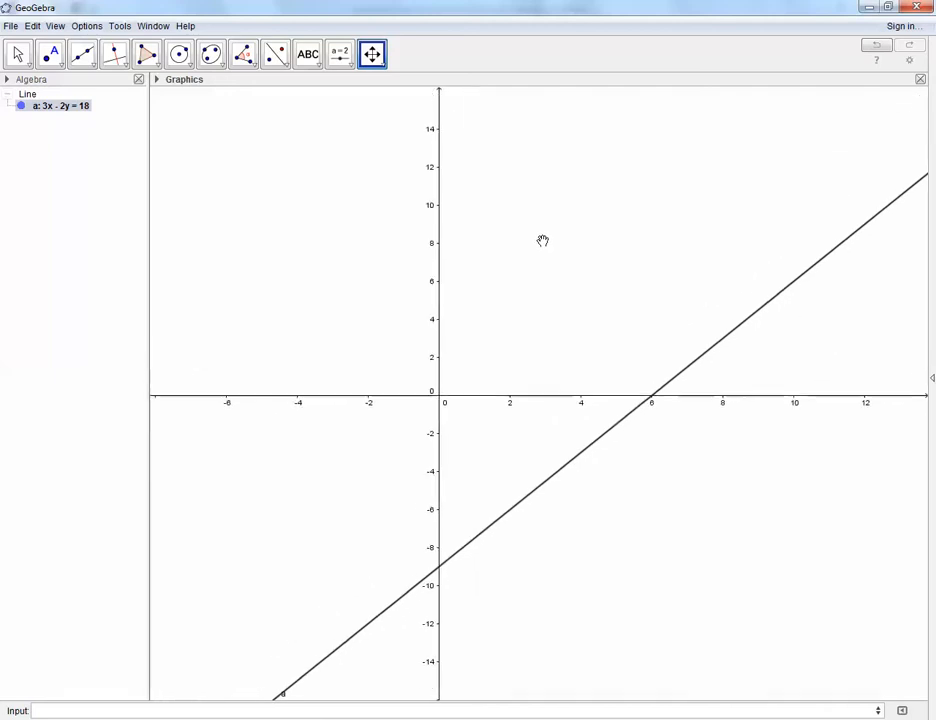
pyautogui.scroll(1, 541, 241)
pyautogui.scroll(-1, 541, 241)
pyautogui.scroll(2, 541, 241)
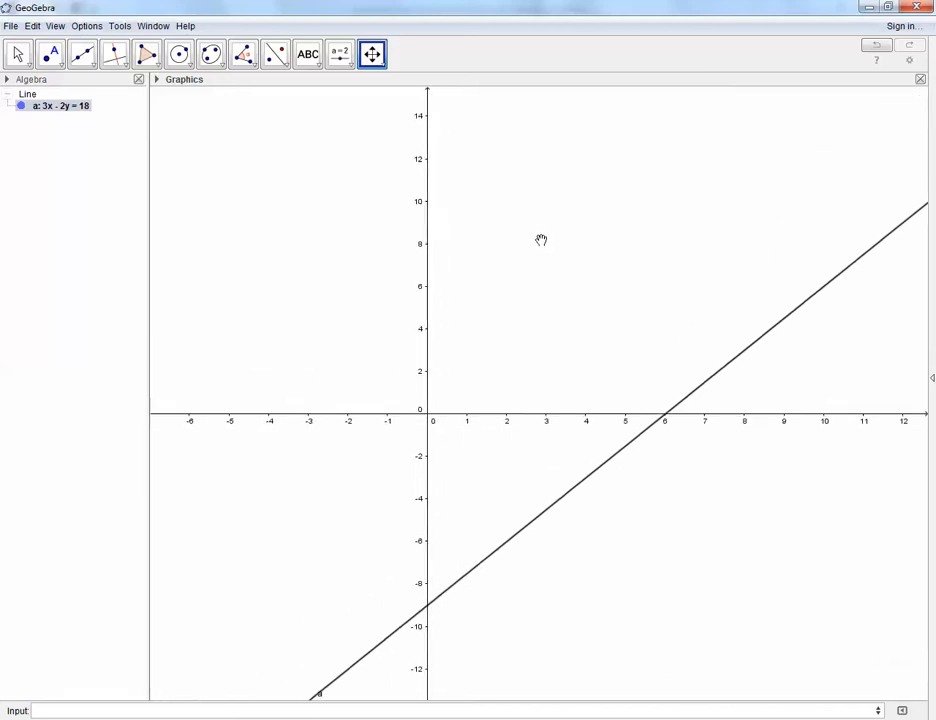
pyautogui.scroll(-5, 541, 240)
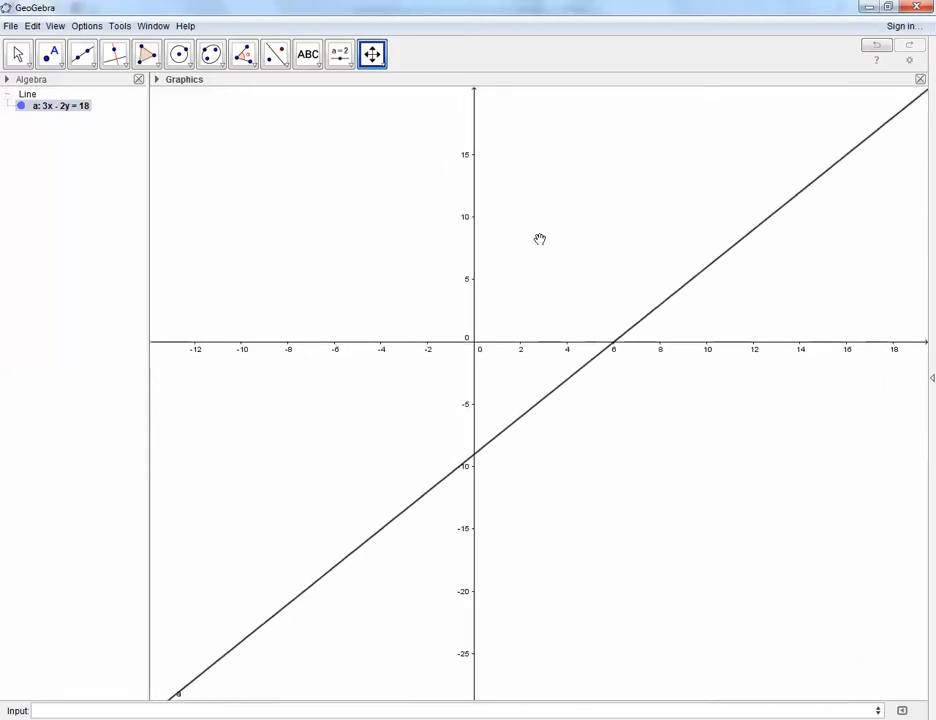
pyautogui.scroll(2, 540, 239)
pyautogui.scroll(-1, 540, 239)
pyautogui.scroll(3, 540, 239)
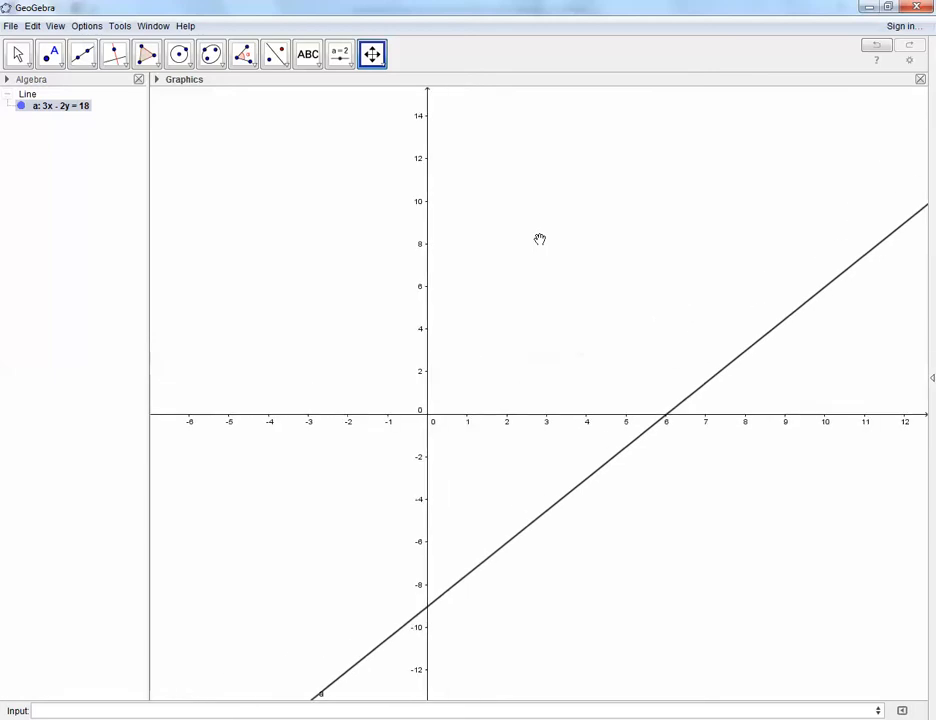
pyautogui.click(372, 54)
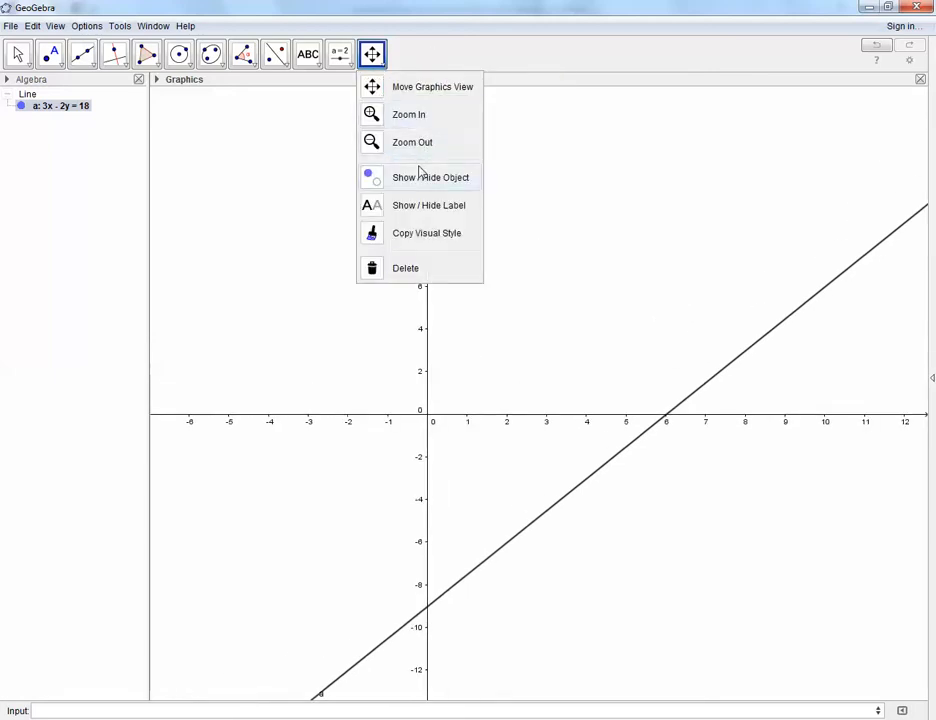
pyautogui.click(642, 364)
pyautogui.moveTo(714, 341); pyautogui.dragTo(562, 262)
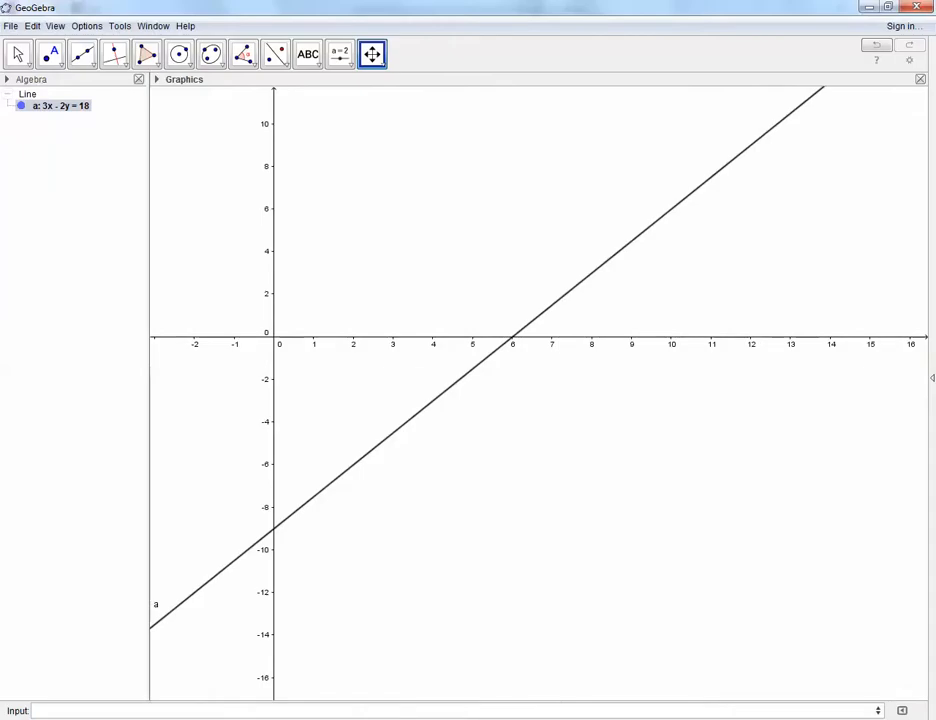
# Graph a second line with the equation x+y=19, with its crossing with the first line in view
pyautogui.click(354, 710)
pyautogui.write('x+y-')
pyautogui.press('BackSpace')
pyautogui.press('BackSpace')
pyautogui.press('BackSpace')
pyautogui.write('=1')
pyautogui.press('Return')
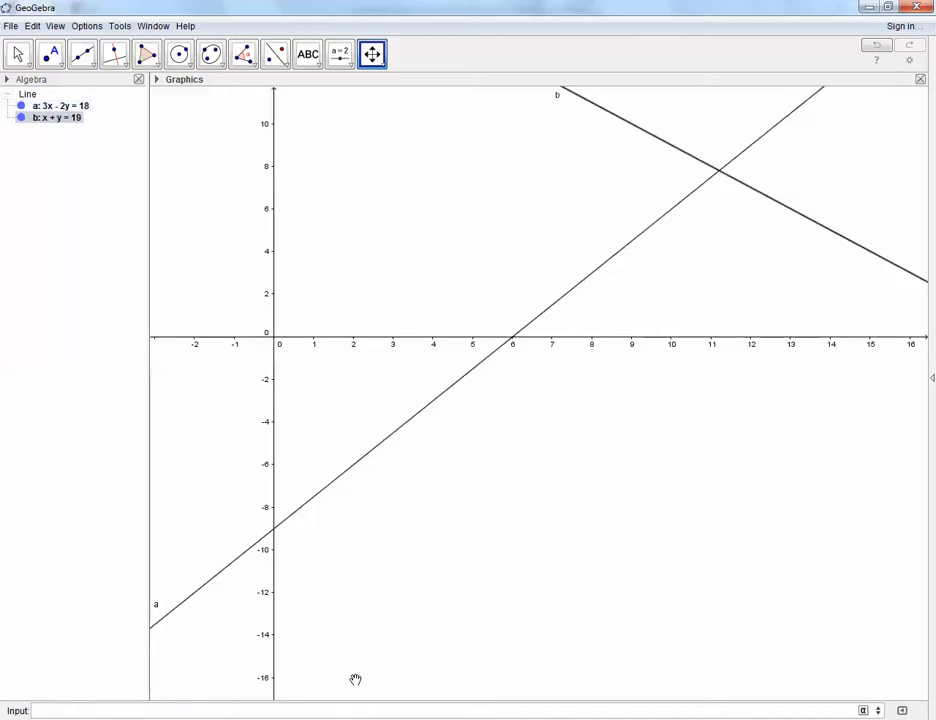
pyautogui.moveTo(487, 161); pyautogui.dragTo(411, 332)
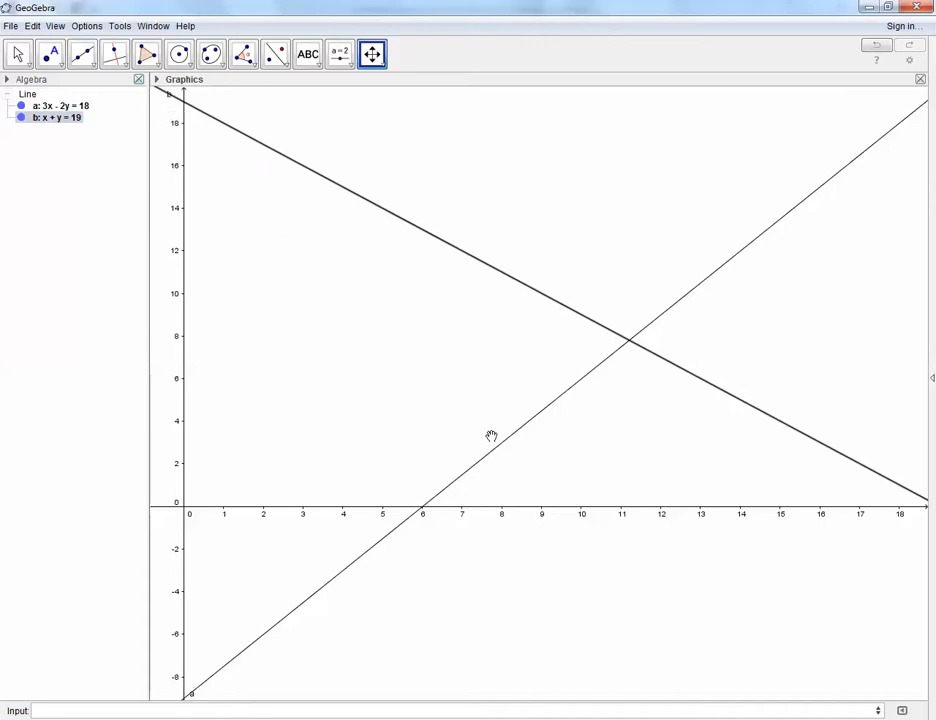
# Select each line in turn to identify its graph, and open the object properties of the line 3x - 2y = 18
pyautogui.rightClick(47, 108)
pyautogui.click(34, 108)
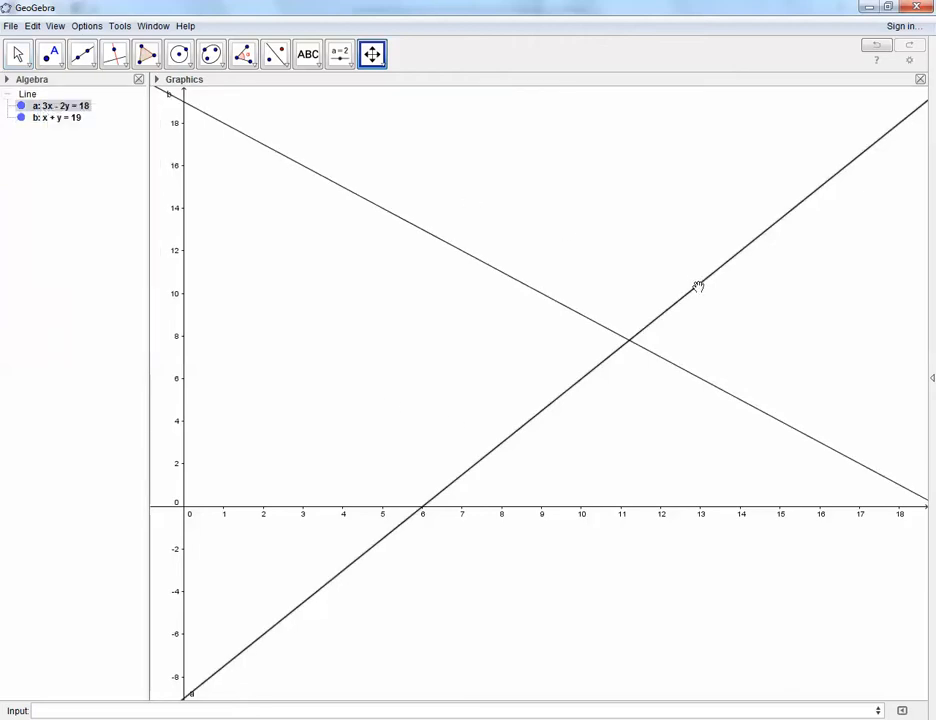
pyautogui.click(54, 119)
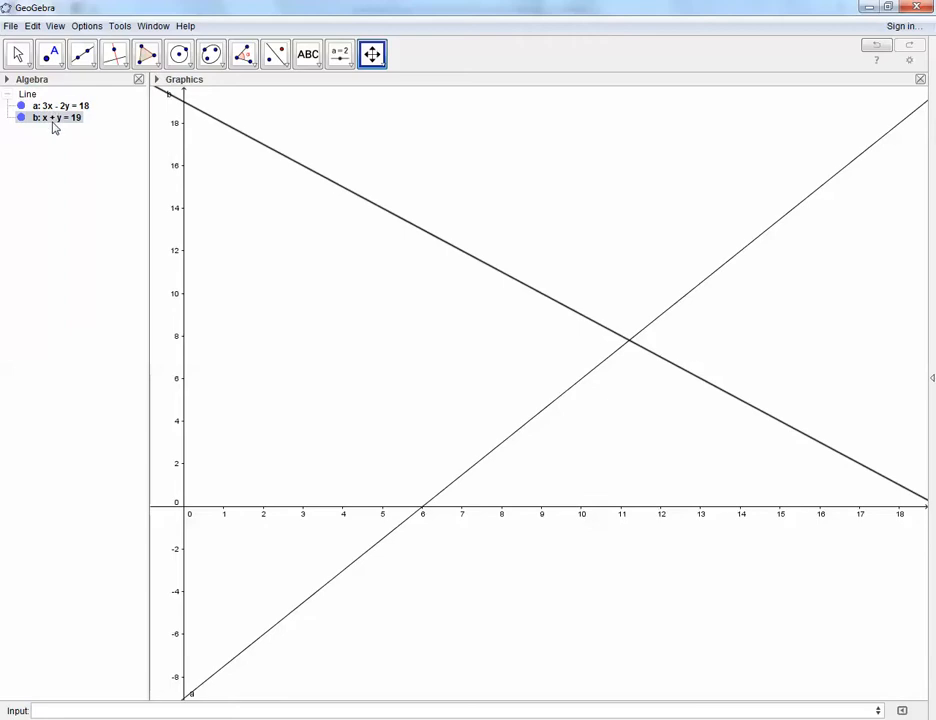
pyautogui.click(55, 107)
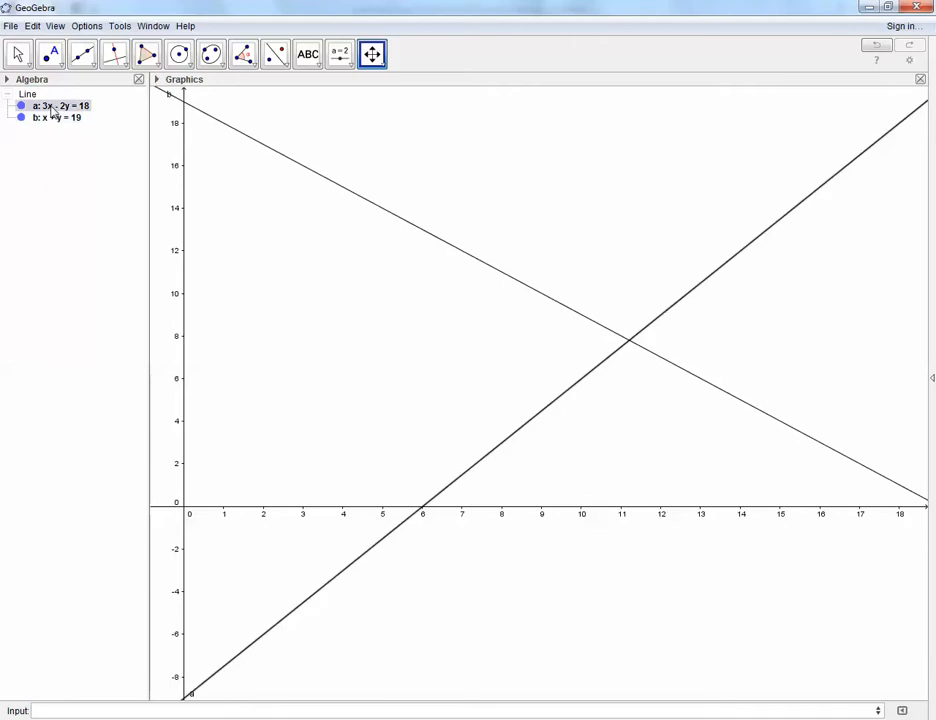
pyautogui.rightClick(52, 110)
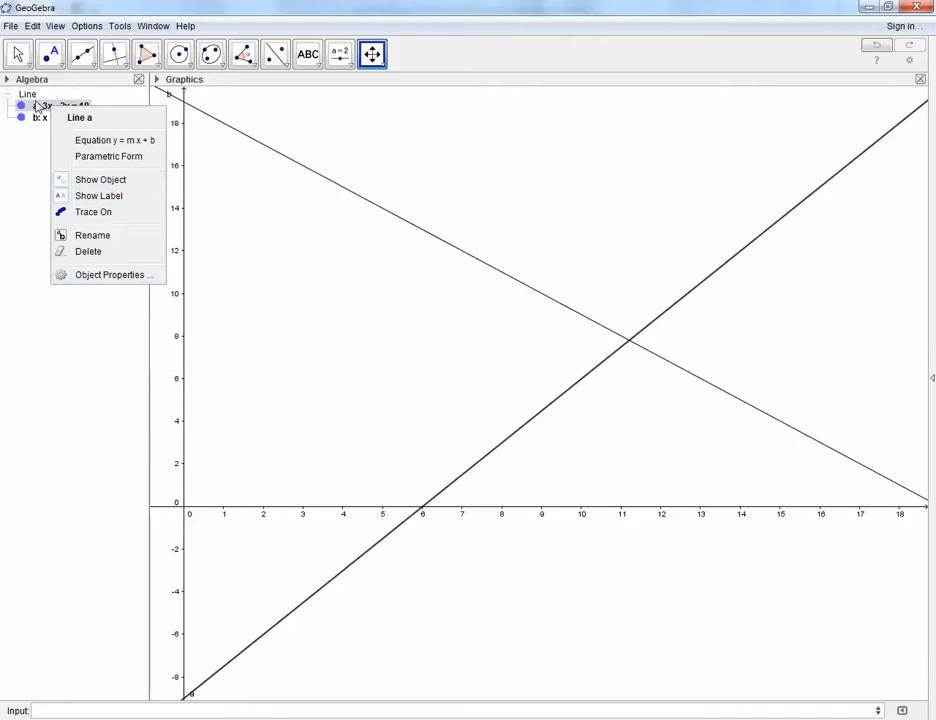
pyautogui.click(110, 275)
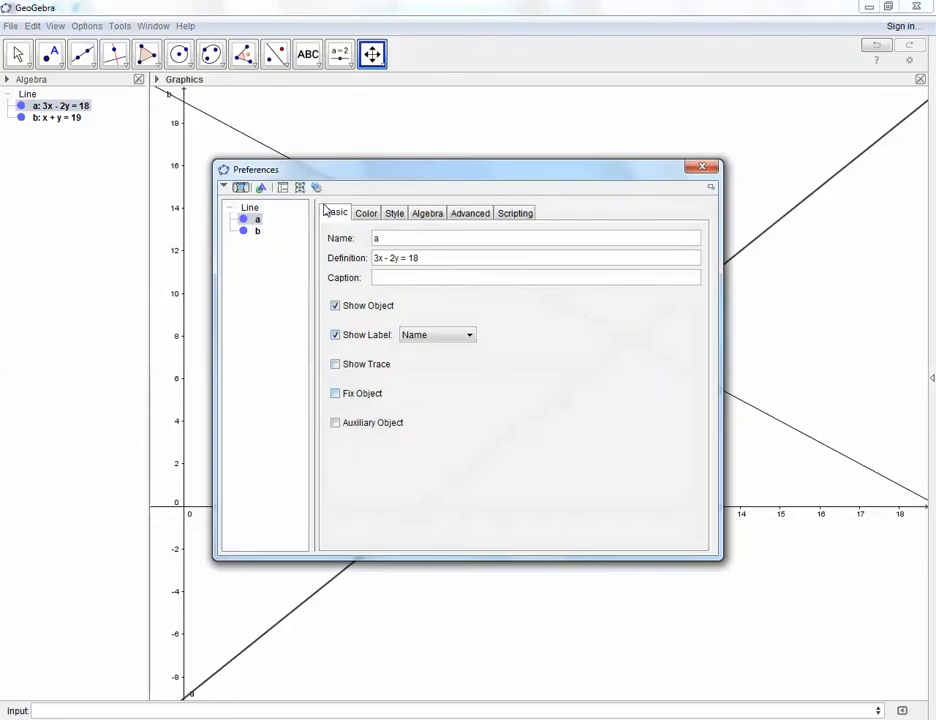
# Set line a's label to show its value instead of its name
pyautogui.click(391, 239)
pyautogui.click(338, 340)
pyautogui.click(340, 343)
pyautogui.click(460, 336)
pyautogui.click(450, 381)
pyautogui.moveTo(203, 689)
pyautogui.mouseDown()
pyautogui.moveTo(234, 671)
pyautogui.moveTo(202, 686)
pyautogui.mouseUp()
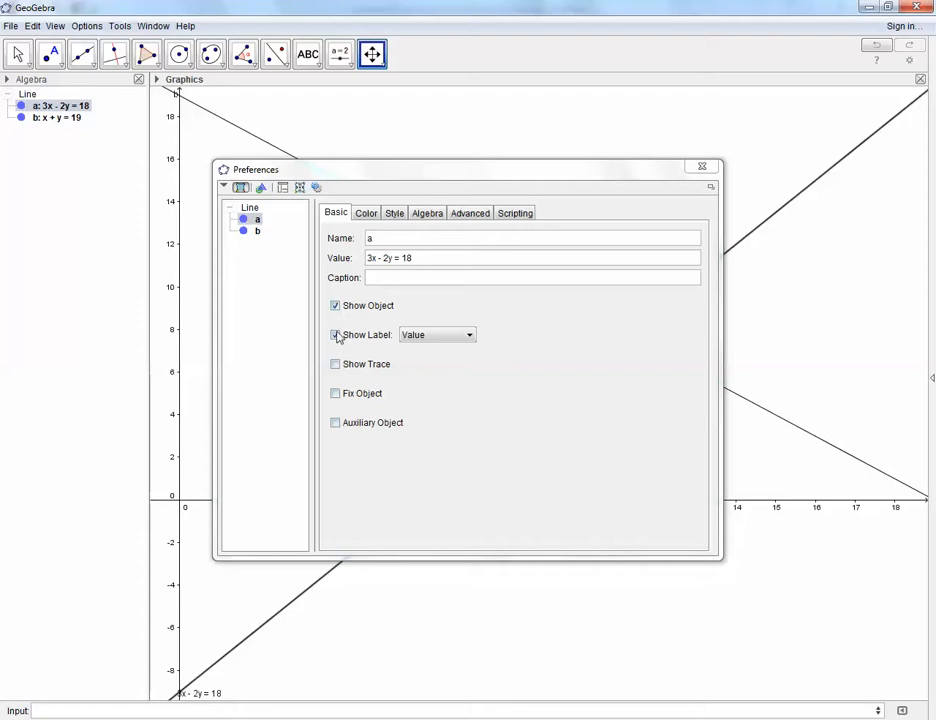
# Set line b's label to show its value and colour the line red (255, 0, 0)
pyautogui.click(254, 233)
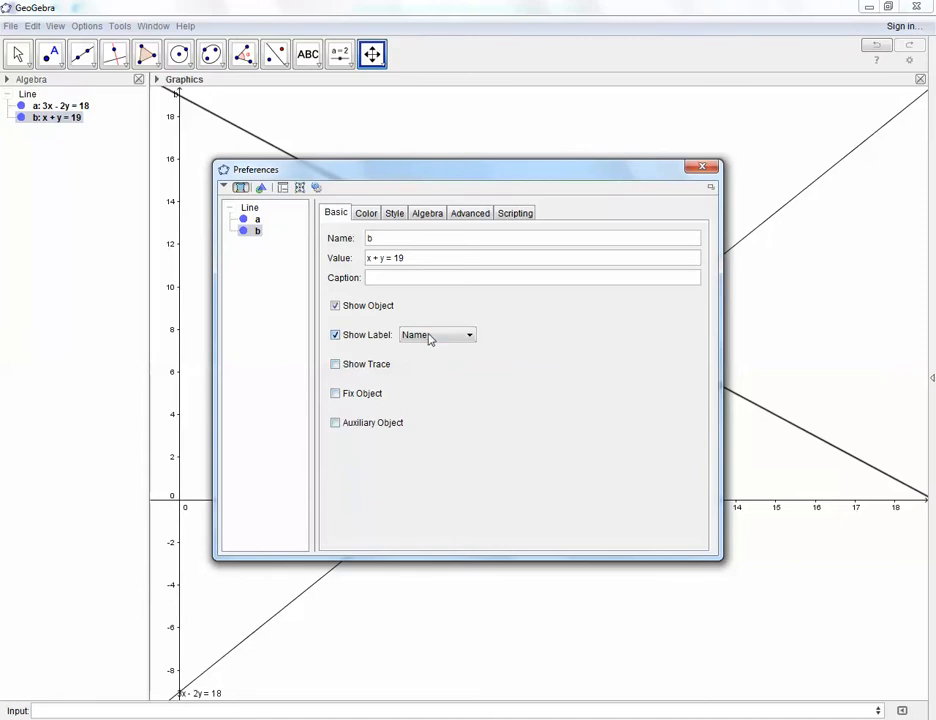
pyautogui.click(437, 335)
pyautogui.click(418, 376)
pyautogui.click(366, 214)
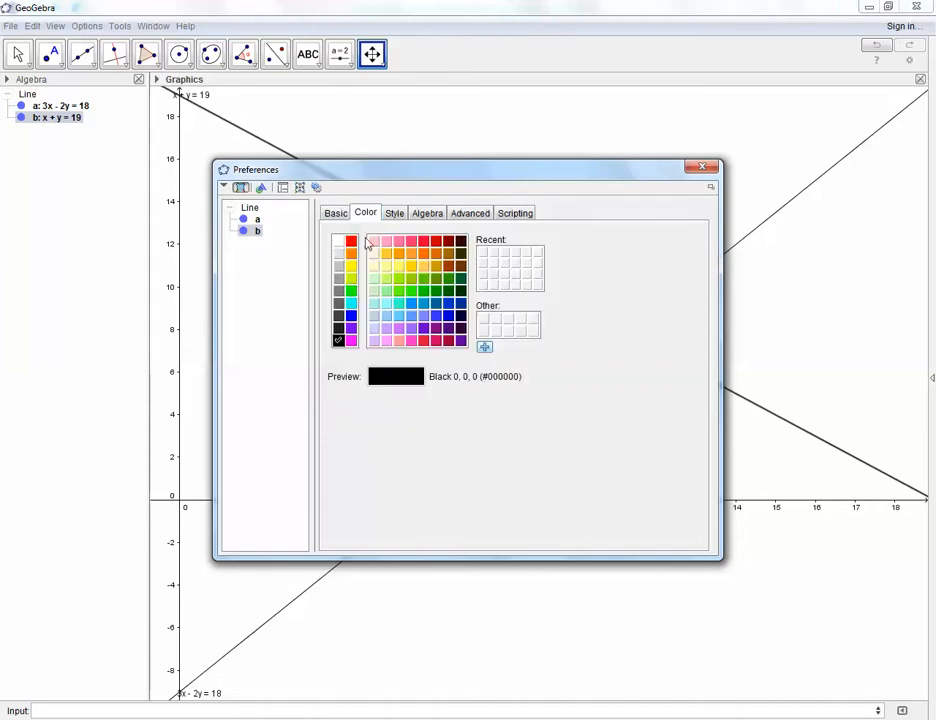
pyautogui.click(351, 241)
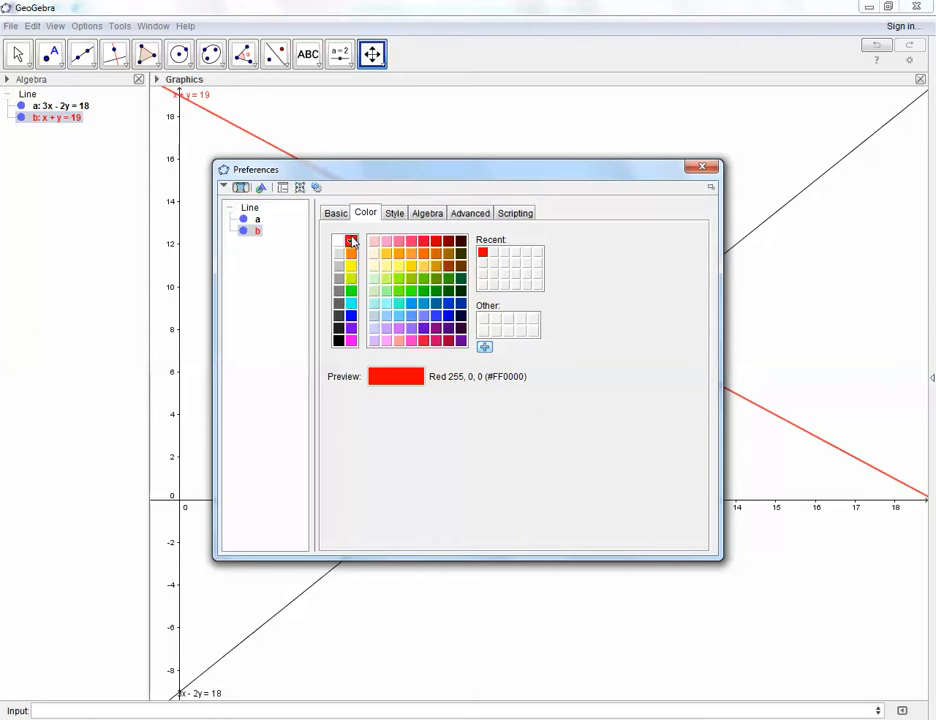
# Colour line a dark blue (0, 0, 204) and keep it shown in the graph
pyautogui.click(244, 219)
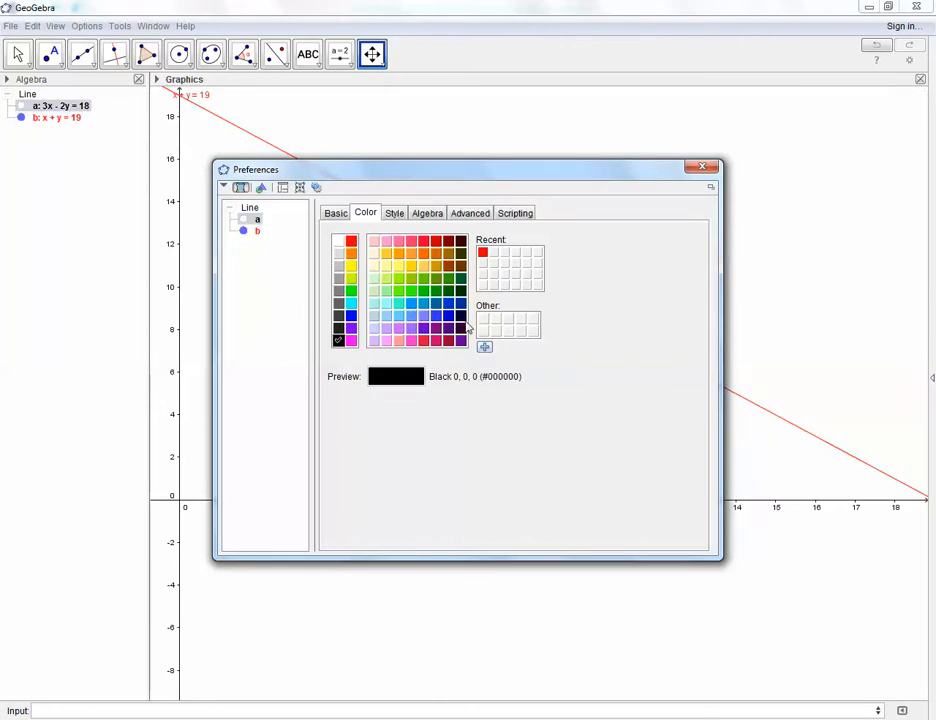
pyautogui.click(448, 317)
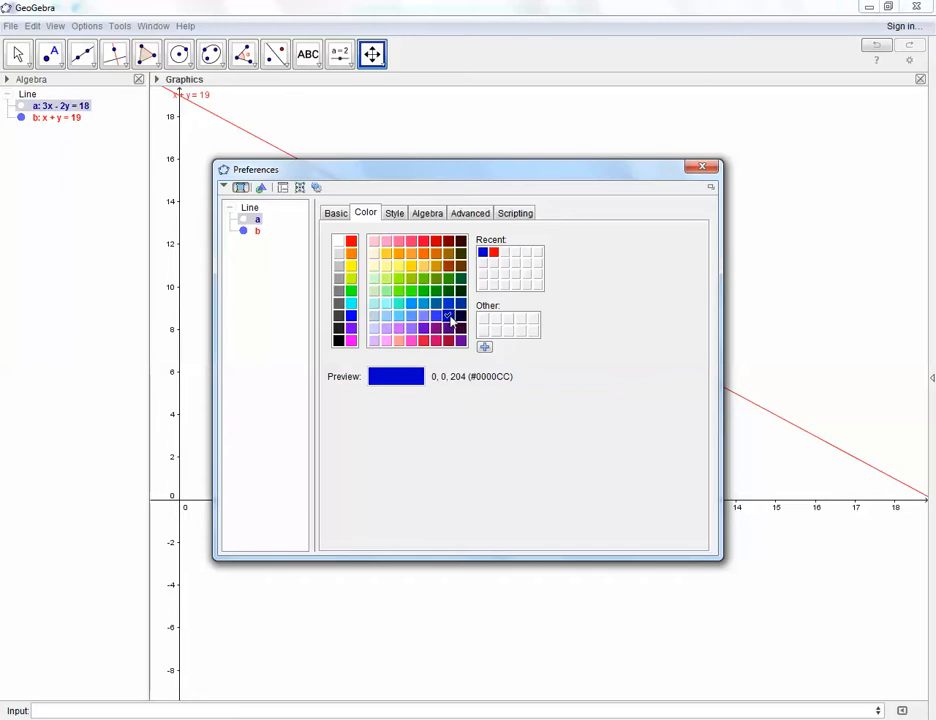
pyautogui.click(243, 221)
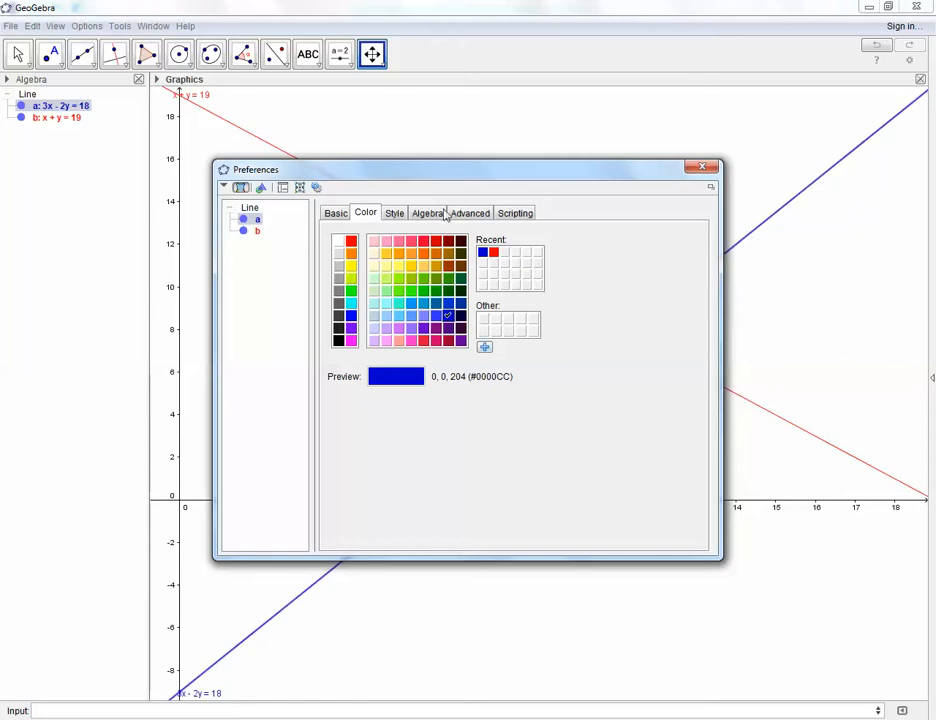
# Give line a a thickness of 8 and a dash-dot line style
pyautogui.click(398, 213)
pyautogui.moveTo(351, 258); pyautogui.dragTo(418, 258)
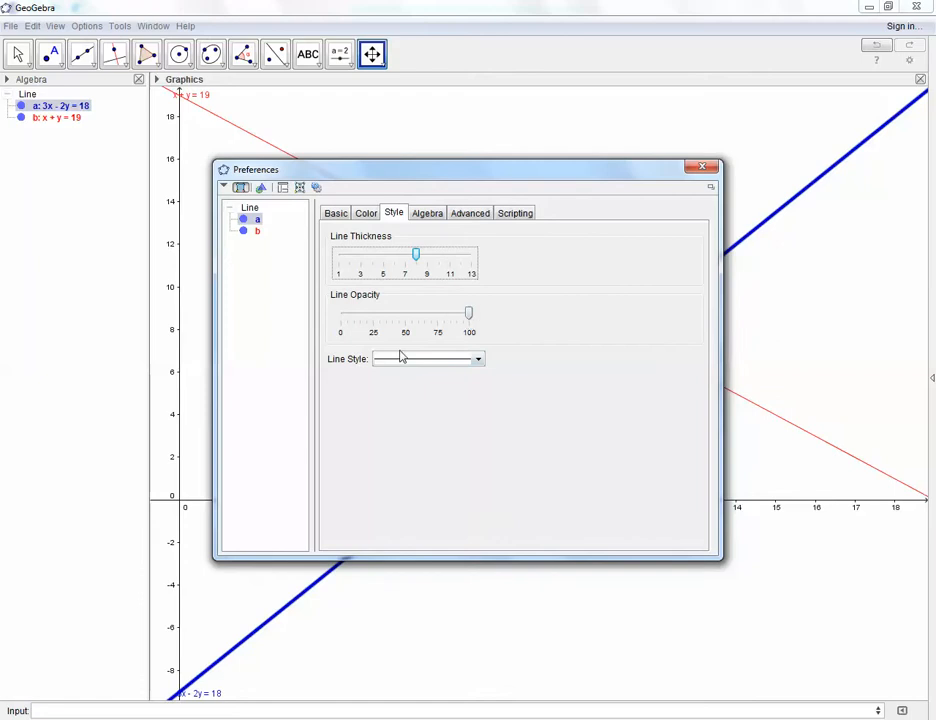
pyautogui.click(445, 359)
pyautogui.click(447, 433)
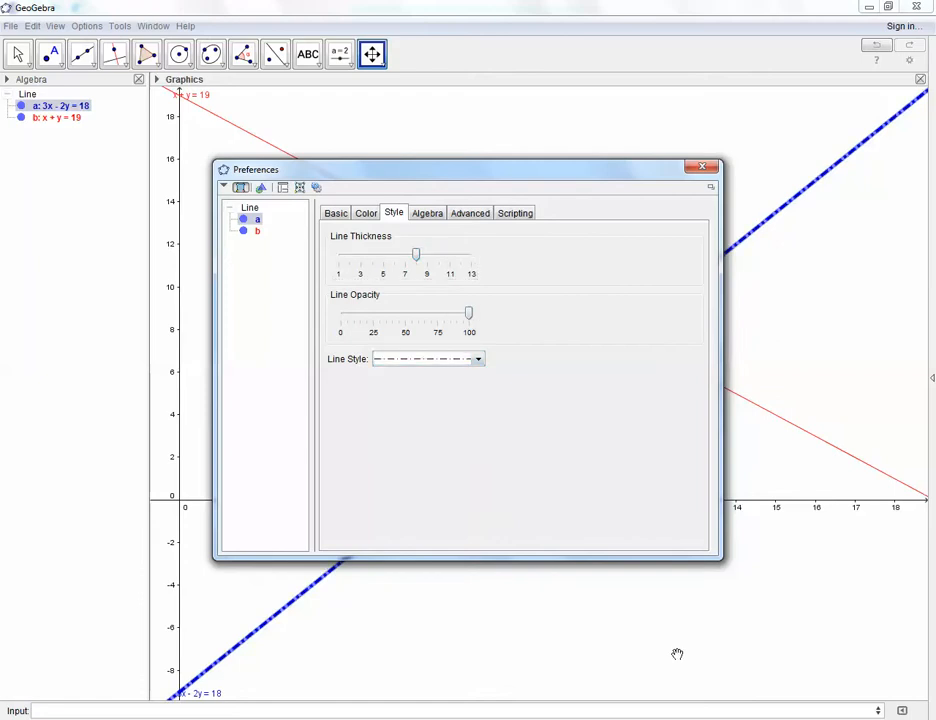
# Set line b's thickness to 13 and open its algebra settings
pyautogui.click(253, 231)
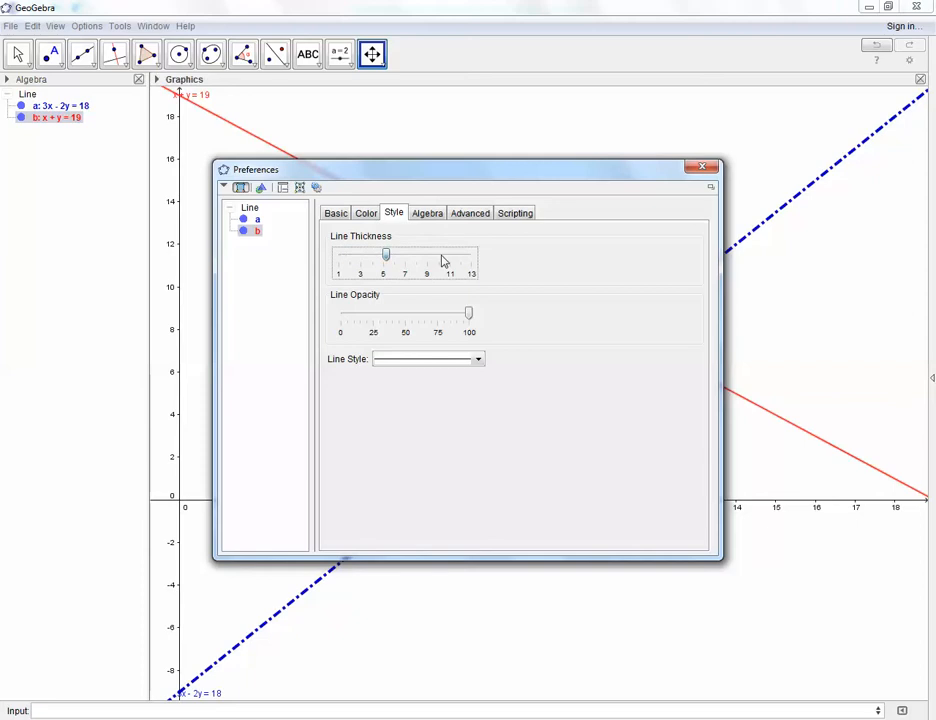
pyautogui.moveTo(351, 257); pyautogui.dragTo(471, 255)
pyautogui.click(426, 214)
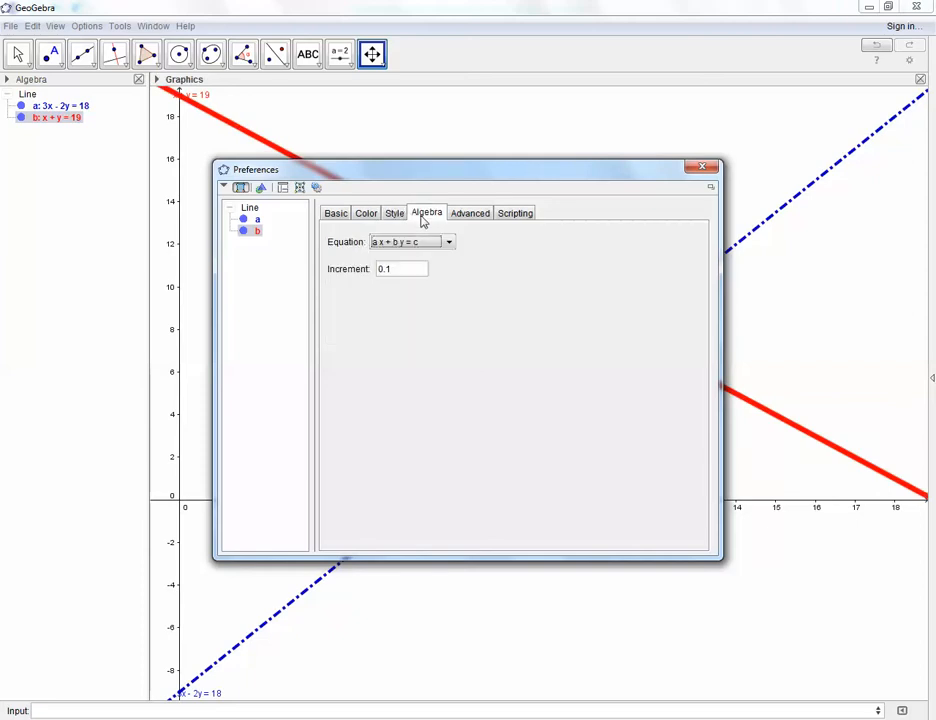
# Review line b's basic and colour settings and give the line a dotted line style
pyautogui.click(366, 213)
pyautogui.click(336, 213)
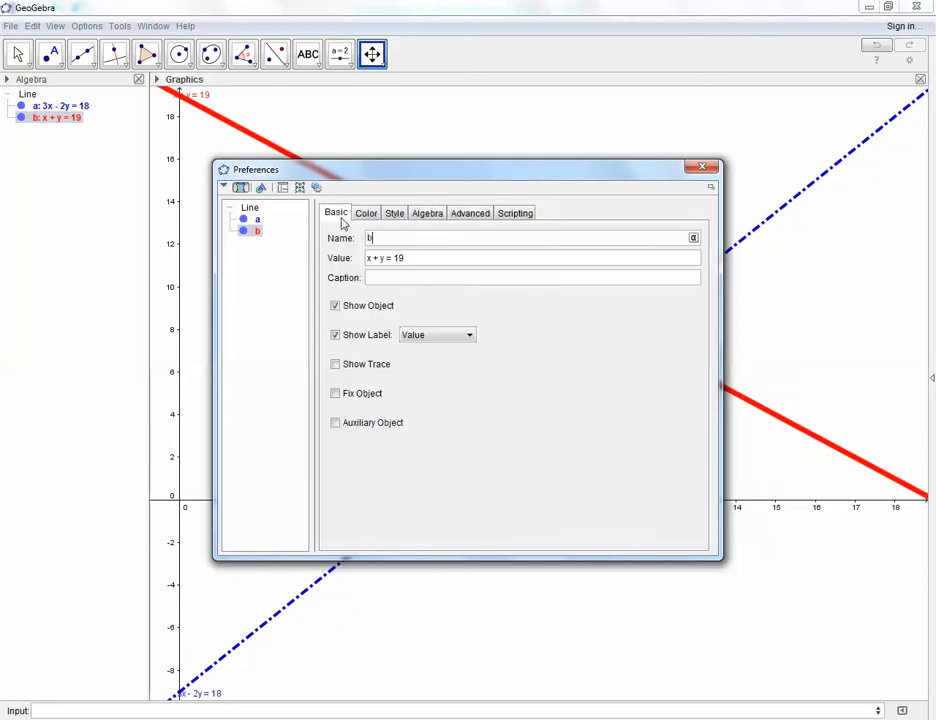
pyautogui.click(370, 215)
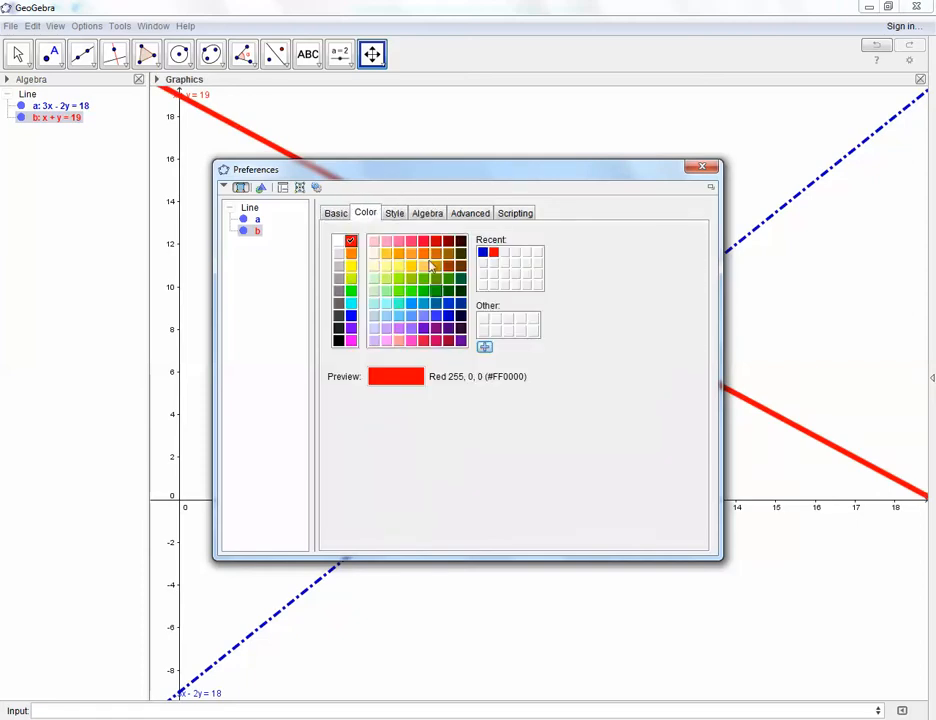
pyautogui.click(394, 214)
pyautogui.click(424, 360)
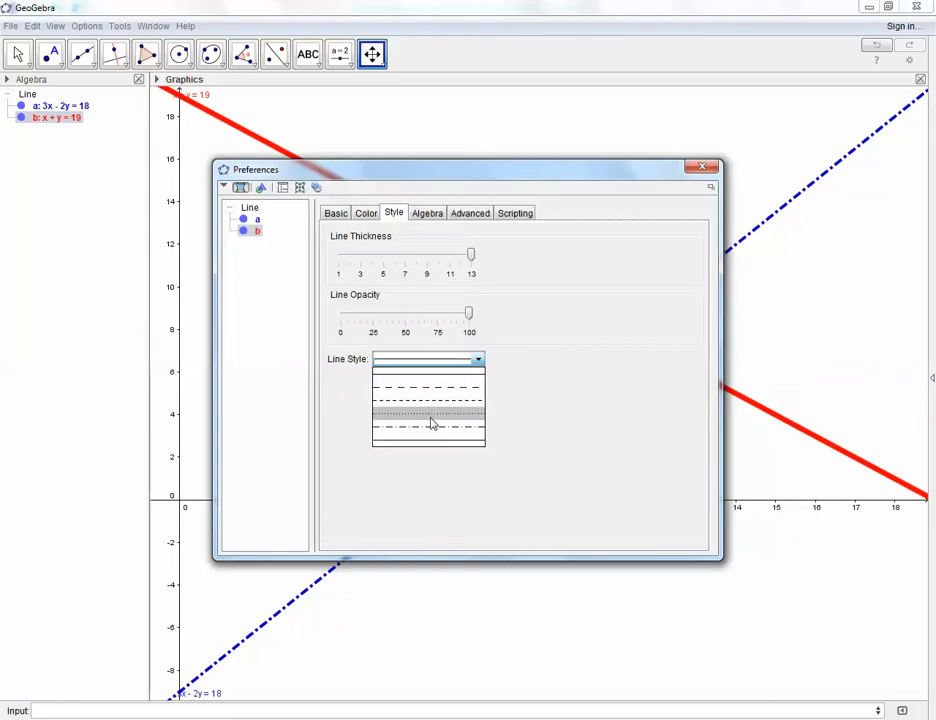
pyautogui.click(434, 420)
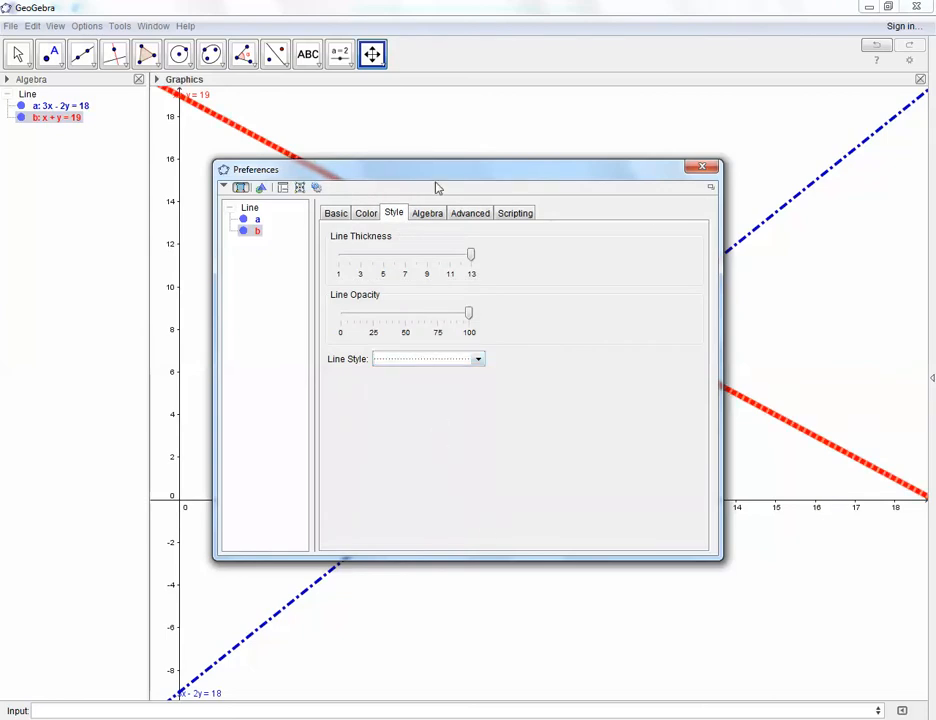
# Examine line b's equation forms, advanced options and scripting settings, and close the preferences
pyautogui.click(432, 214)
pyautogui.click(443, 248)
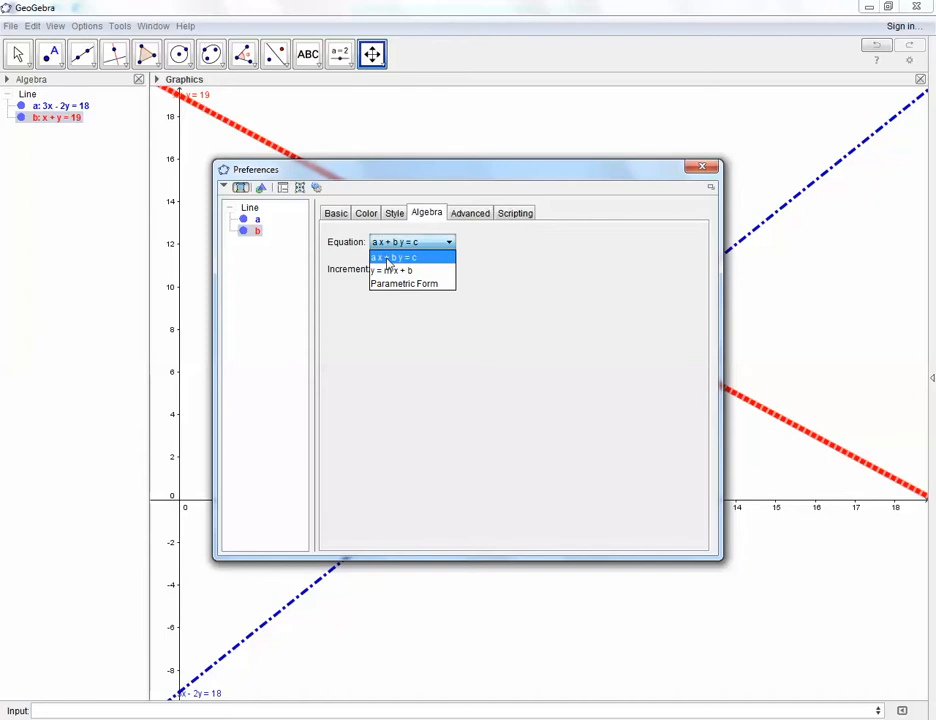
pyautogui.click(470, 263)
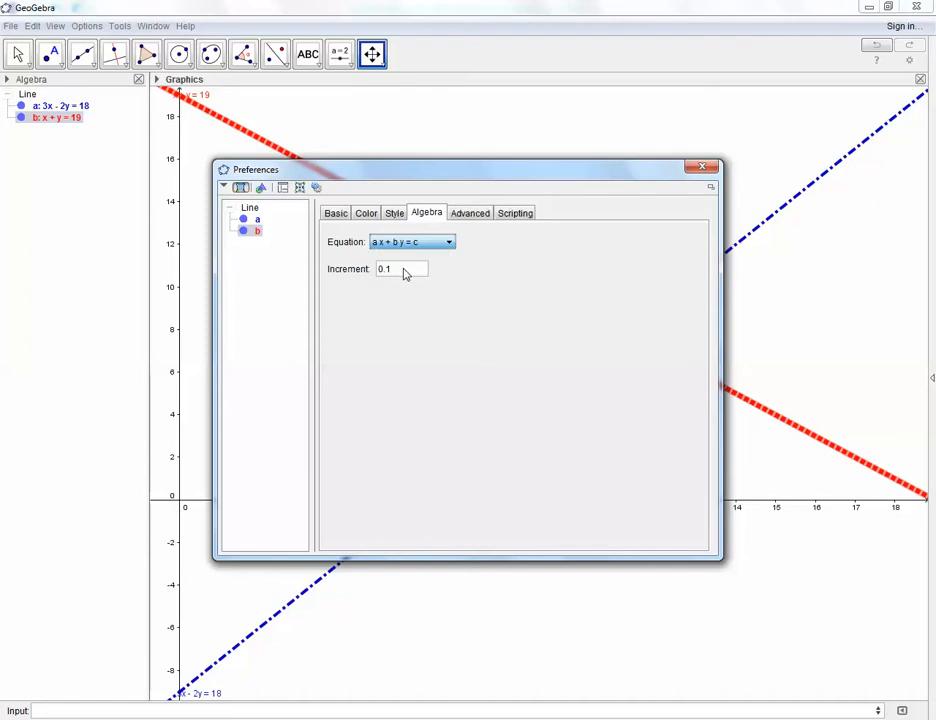
pyautogui.click(463, 215)
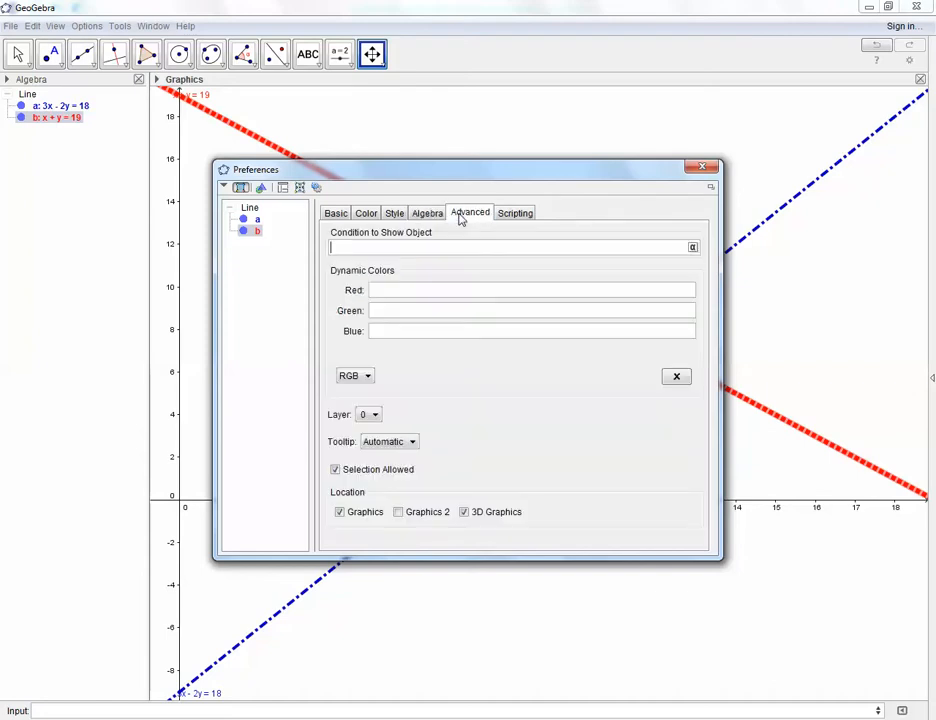
pyautogui.click(515, 214)
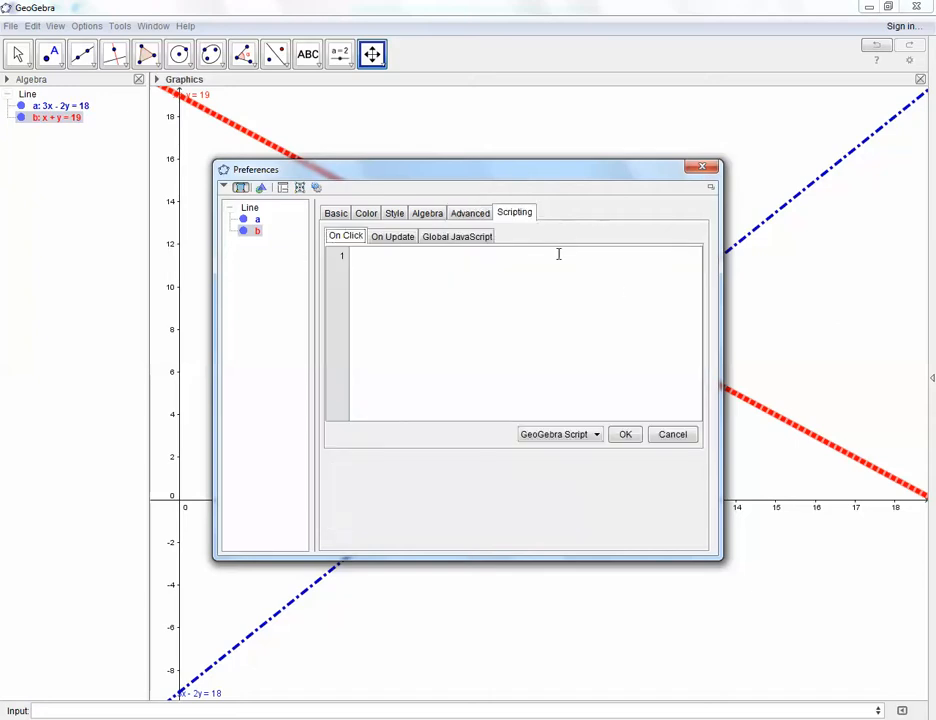
pyautogui.click(702, 166)
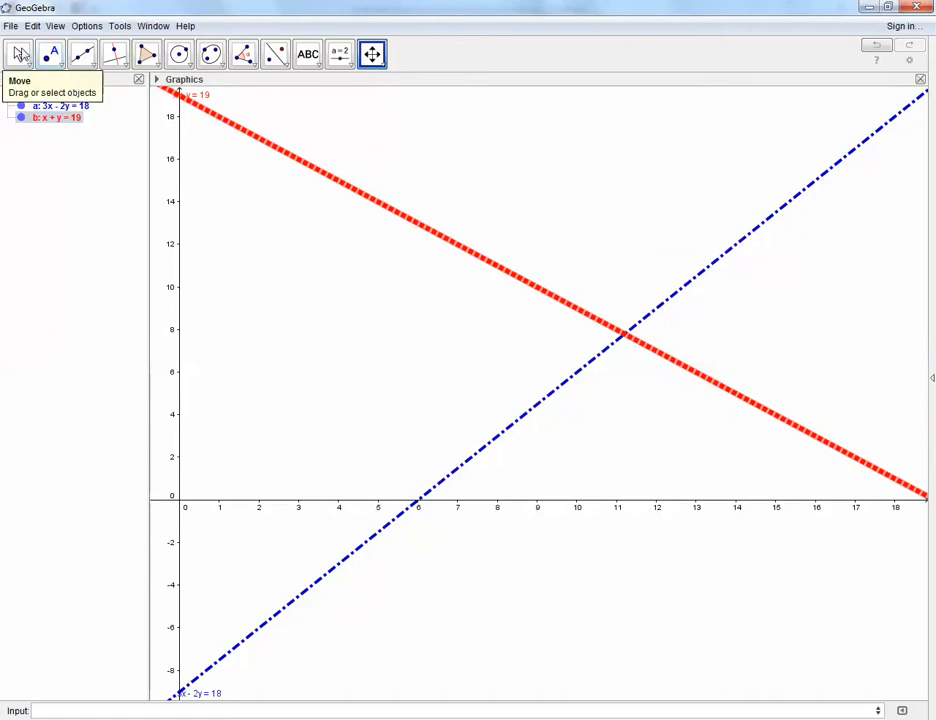
# Place a point at the intersection of lines a and b
pyautogui.click(20, 56)
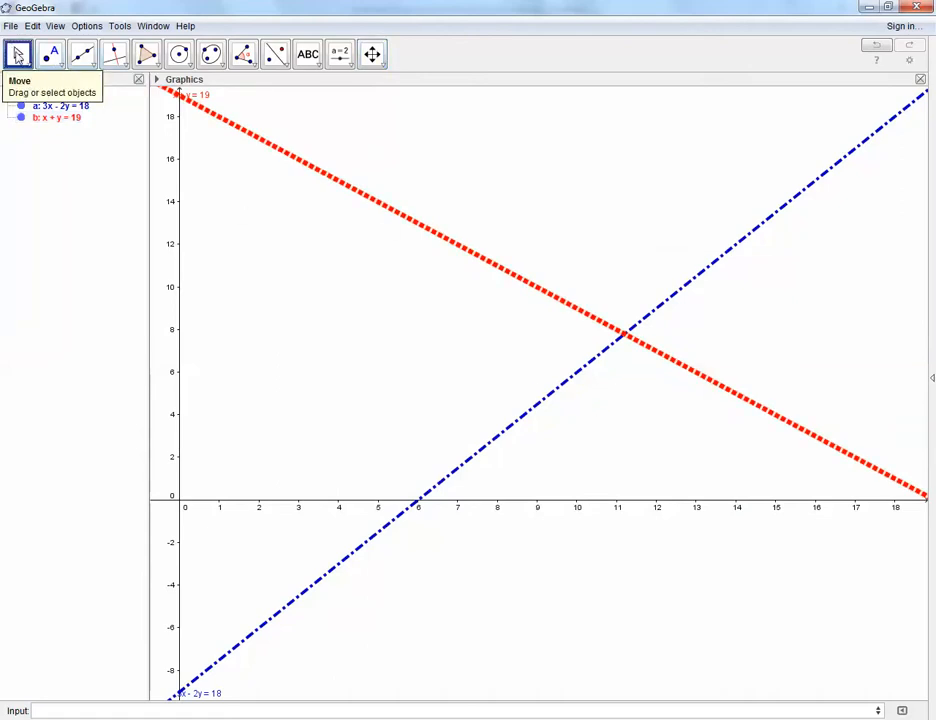
pyautogui.moveTo(225, 213); pyautogui.dragTo(252, 226)
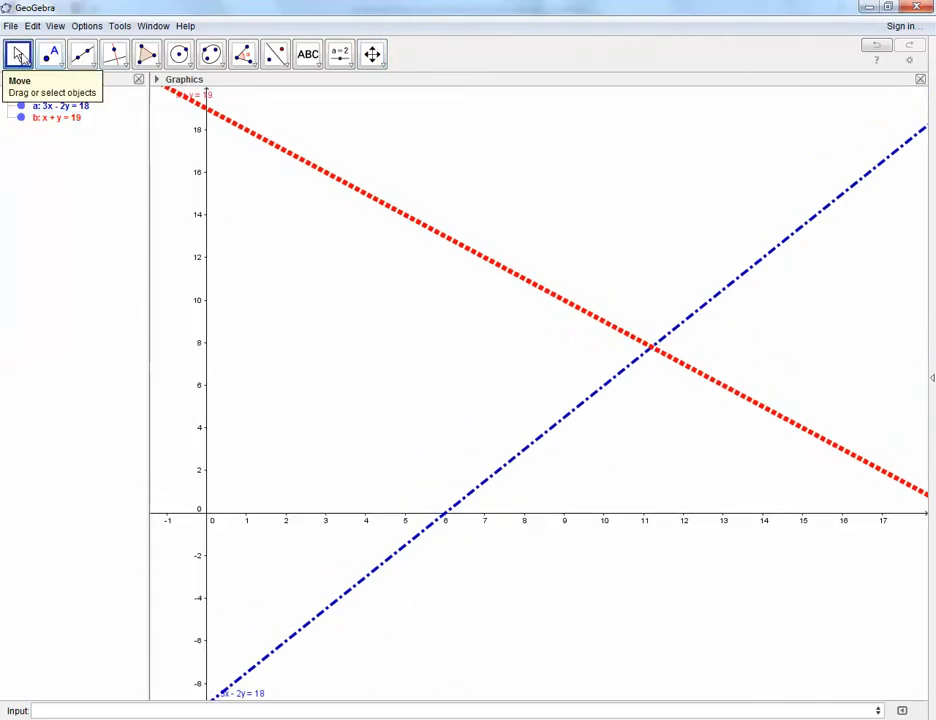
pyautogui.moveTo(411, 335); pyautogui.dragTo(380, 282)
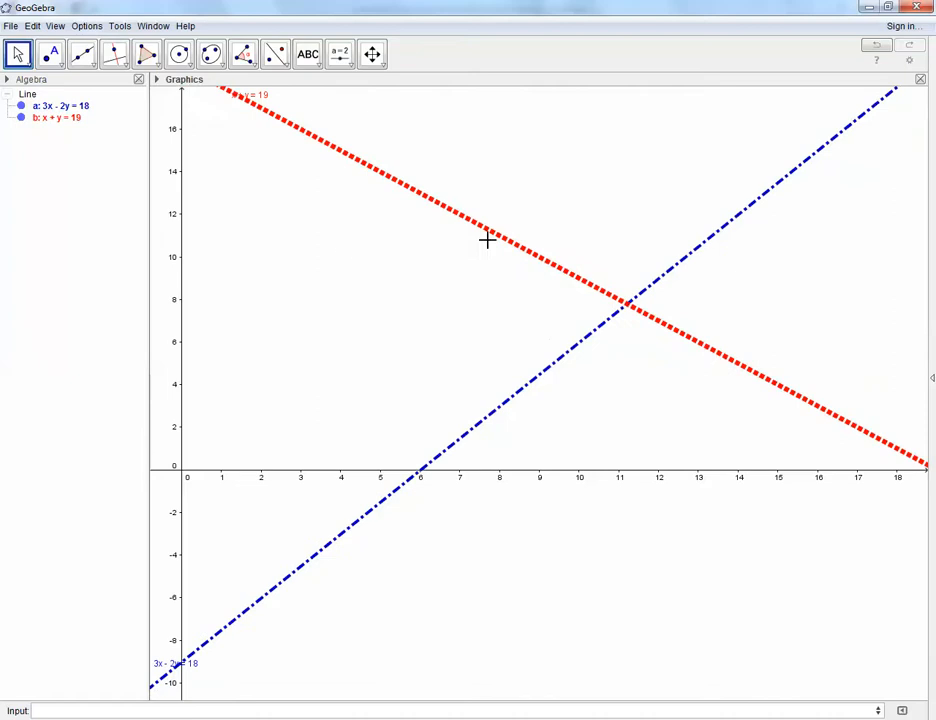
pyautogui.click(450, 205)
pyautogui.click(566, 356)
pyautogui.click(448, 337)
pyautogui.click(50, 53)
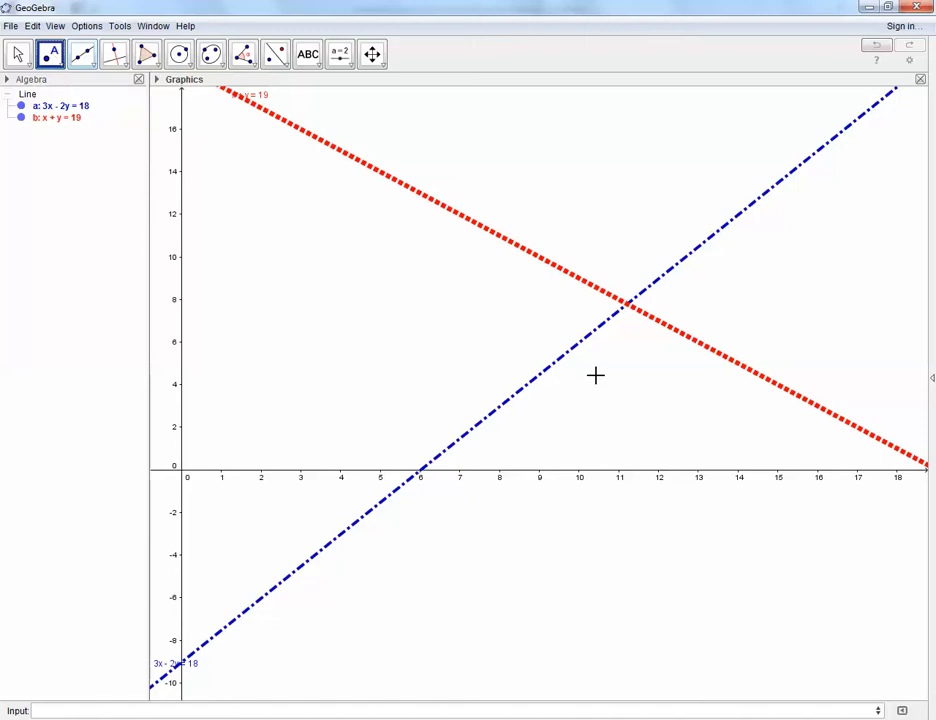
pyautogui.click(625, 308)
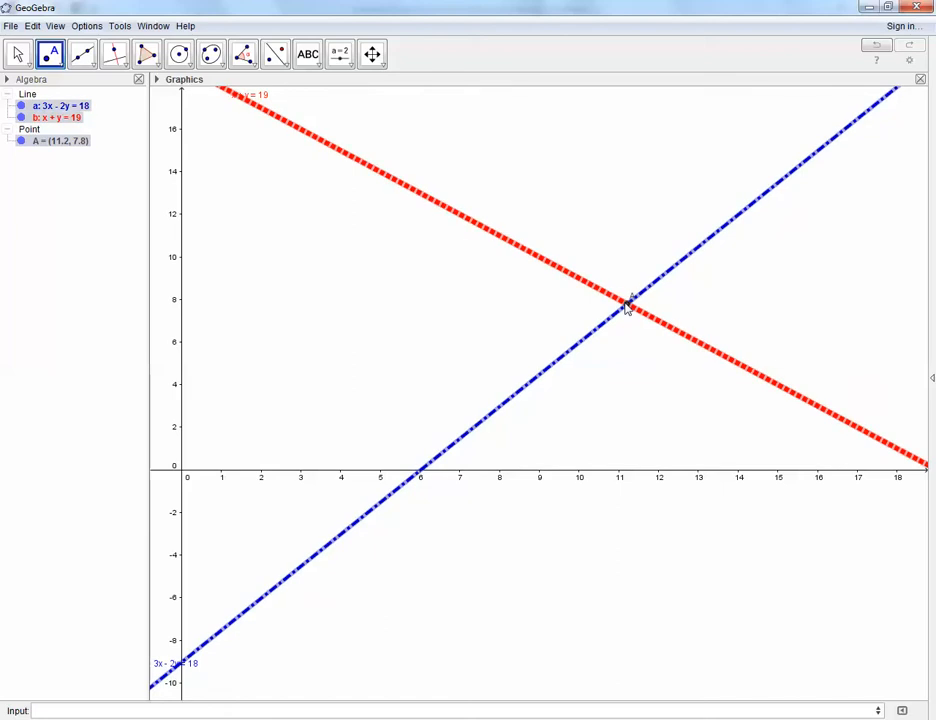
# Set the intersection point's label to show its value and colour the point dark green
pyautogui.rightClick(42, 140)
pyautogui.click(116, 297)
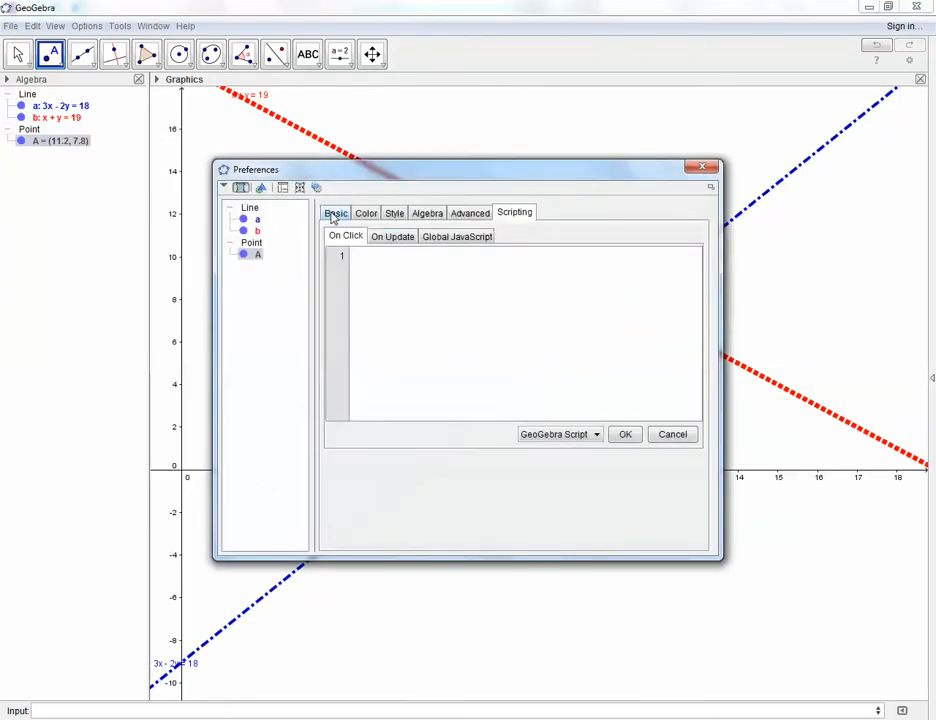
pyautogui.click(334, 218)
pyautogui.click(430, 337)
pyautogui.click(450, 383)
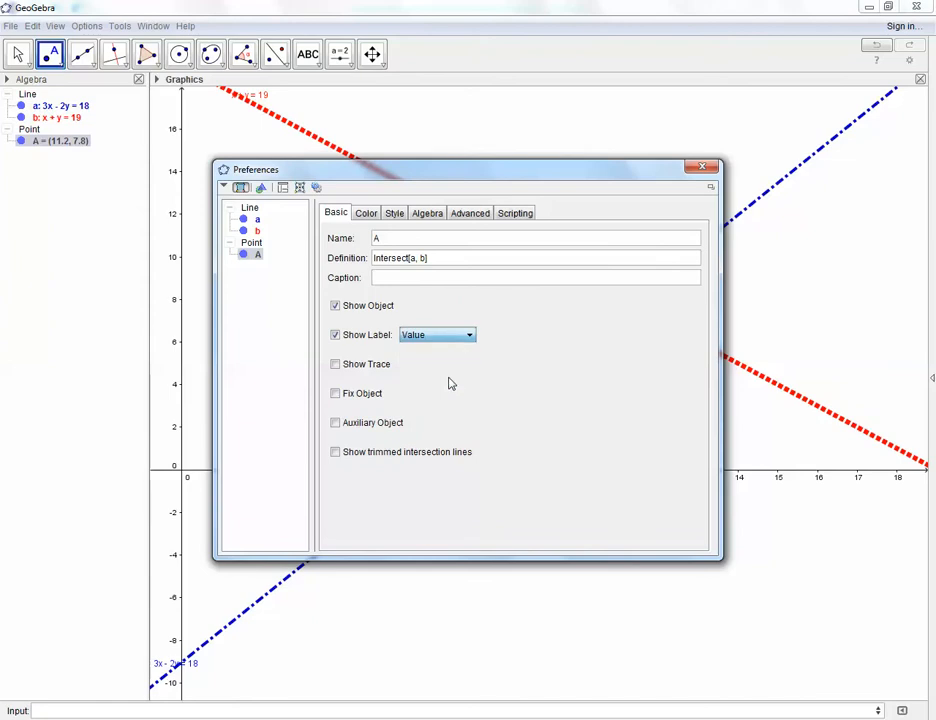
pyautogui.click(365, 214)
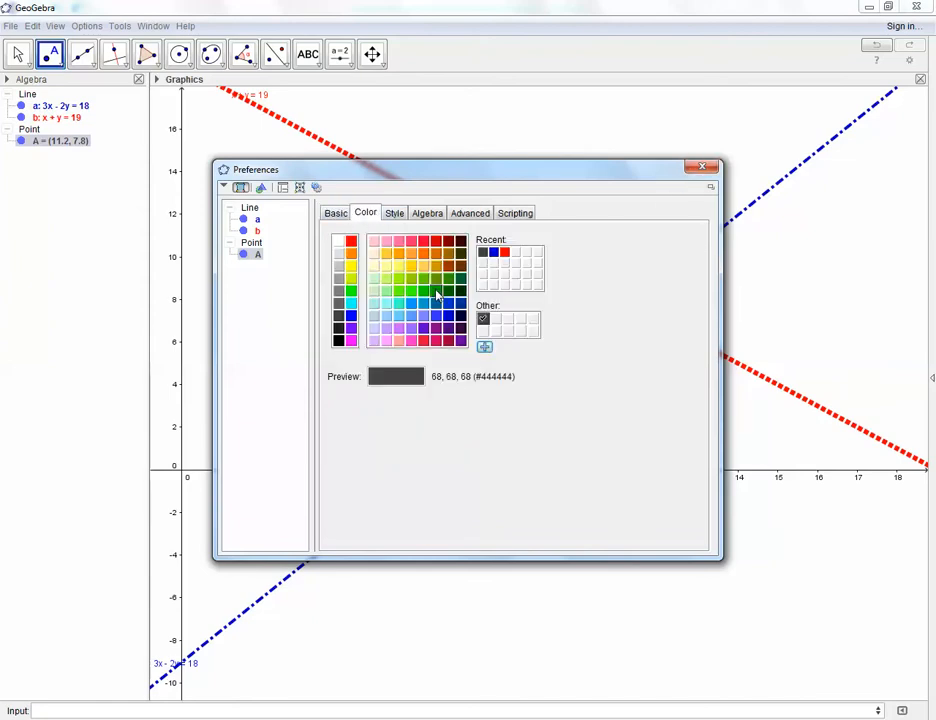
pyautogui.click(436, 292)
# Set the intersection point's size to 9 and its point style to a cross, and close the preferences
pyautogui.click(394, 213)
pyautogui.moveTo(374, 263); pyautogui.dragTo(489, 261)
pyautogui.click(355, 318)
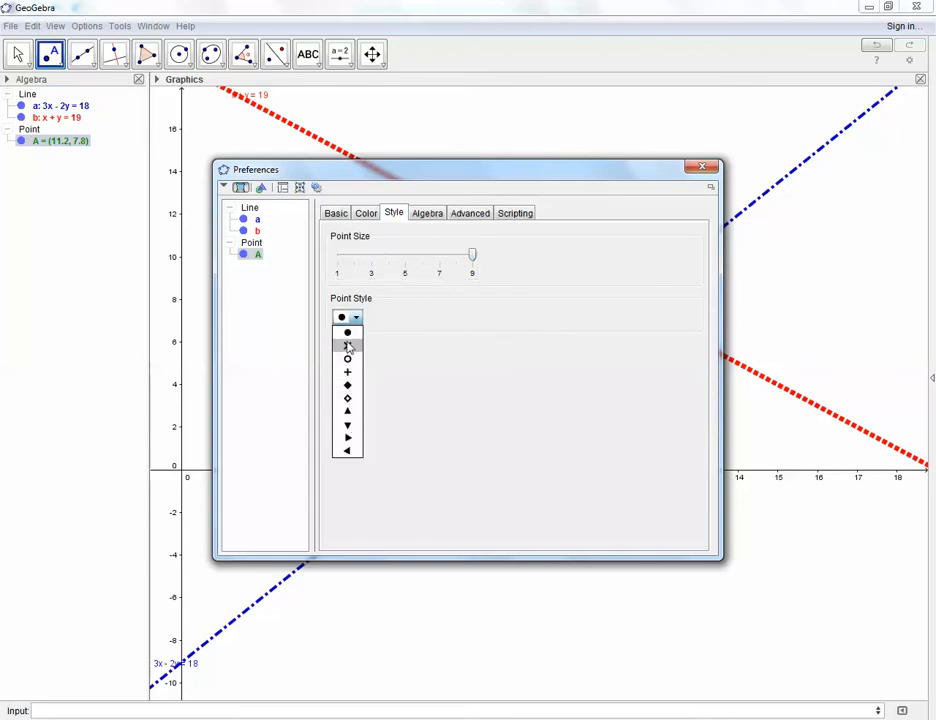
pyautogui.click(348, 347)
pyautogui.click(706, 168)
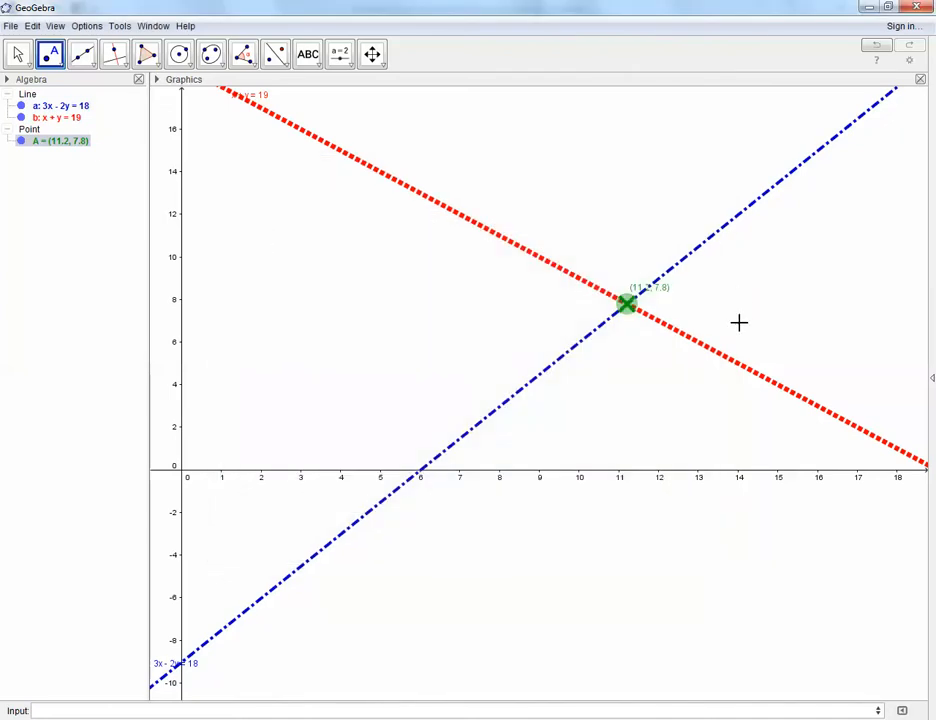
# Add a free point at about (14.05, 6.77) and move the intersection point's coordinate label below the crossing
pyautogui.click(740, 325)
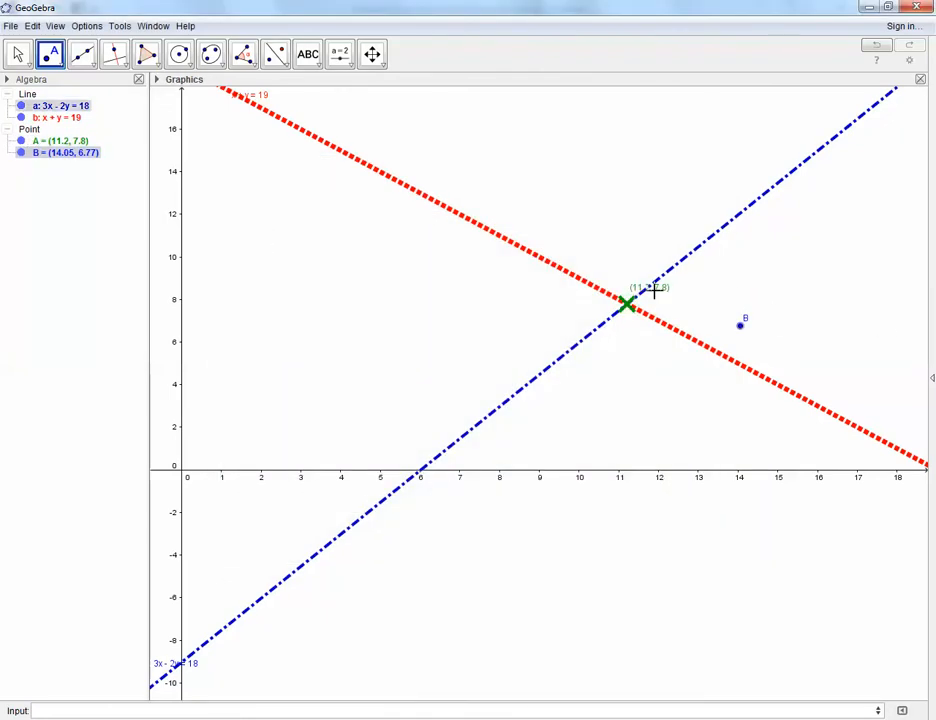
pyautogui.click(18, 54)
pyautogui.moveTo(667, 295); pyautogui.dragTo(640, 347)
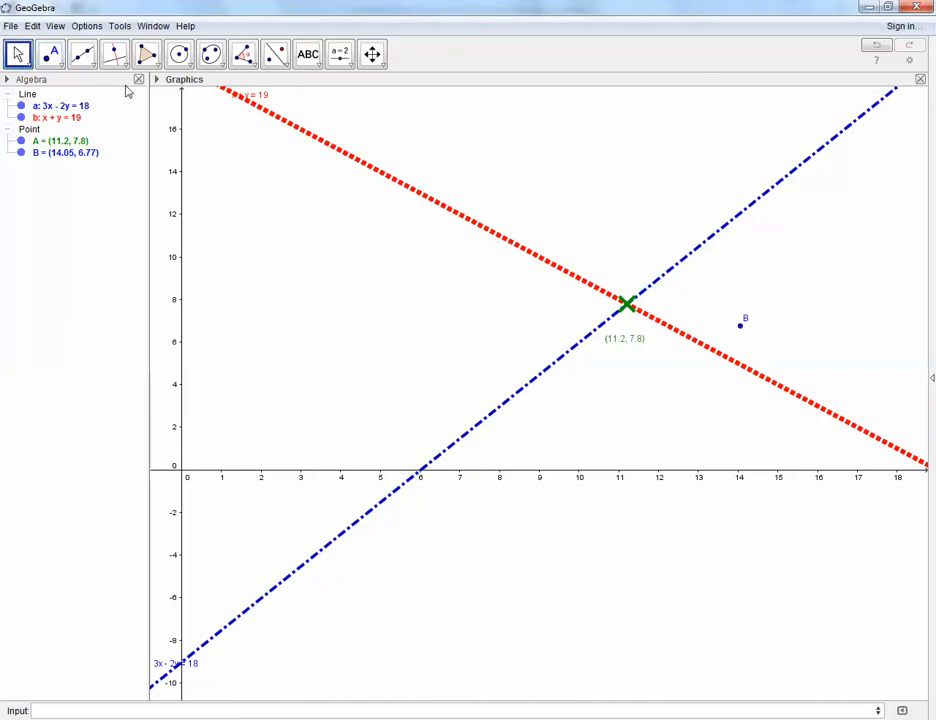
# Copy the graphics view to the clipboard, switch to OneNote and paste the graph into the page
pyautogui.click(11, 27)
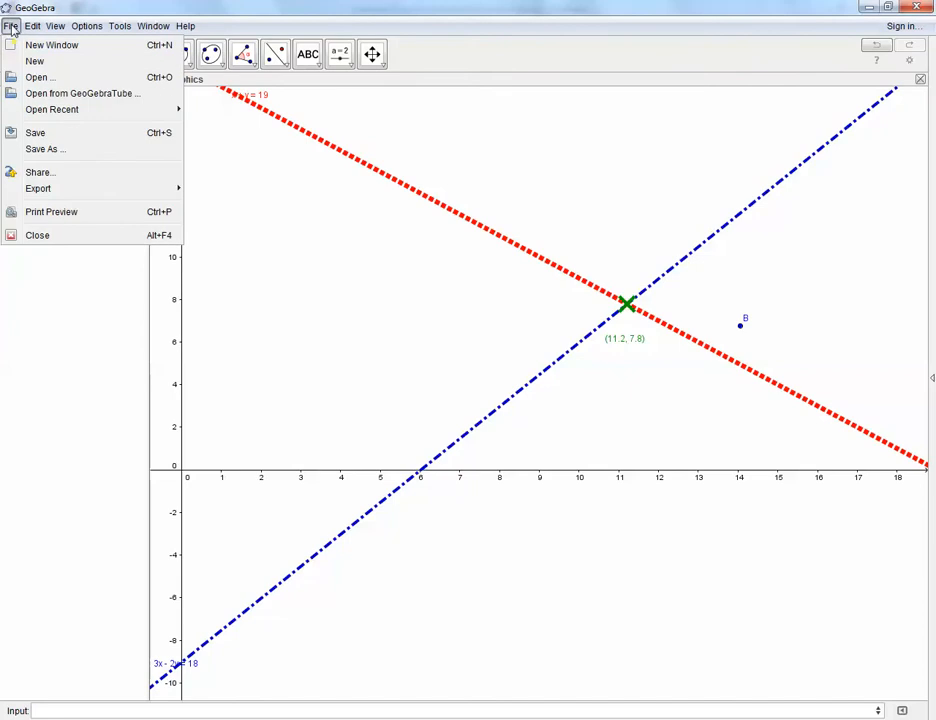
pyautogui.moveTo(62, 193)
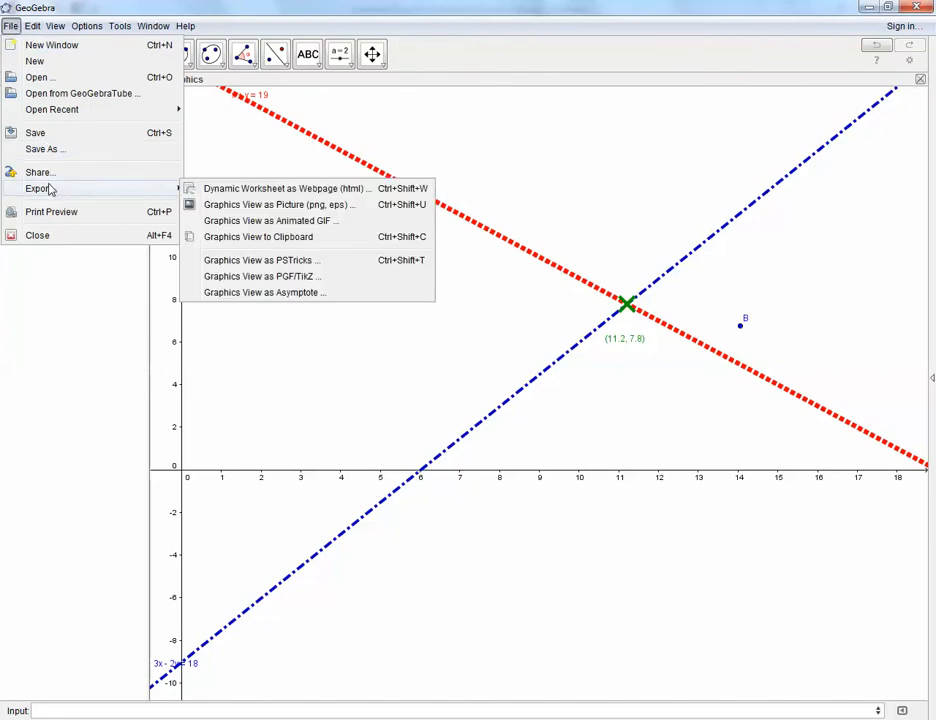
pyautogui.moveTo(124, 197)
pyautogui.click(252, 238)
pyautogui.hotkey('alt', 'Tab')
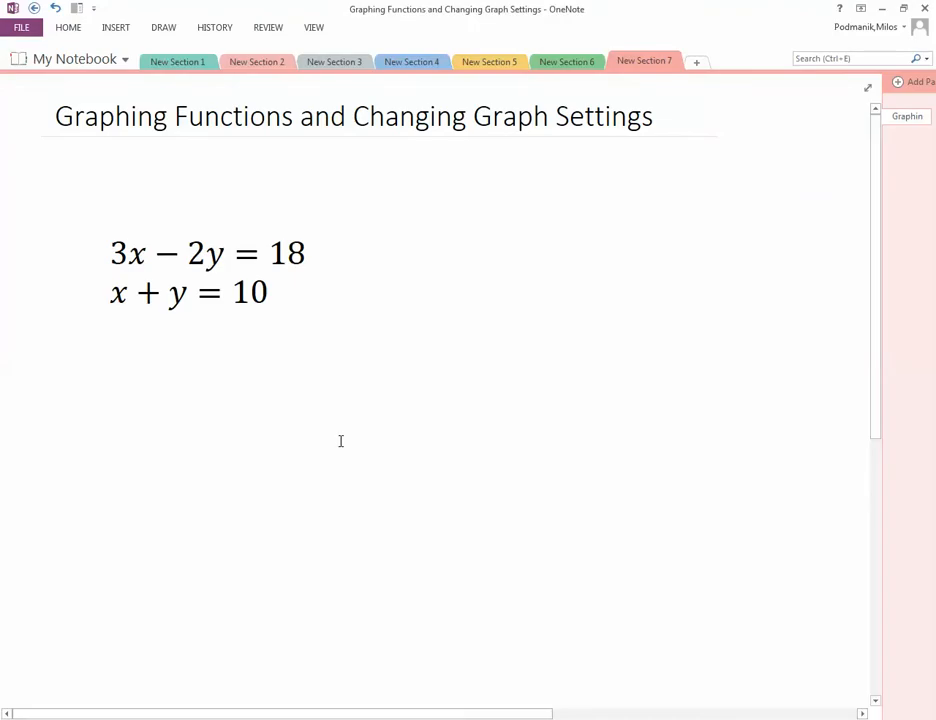
pyautogui.hotkey('ctrl', 'v')
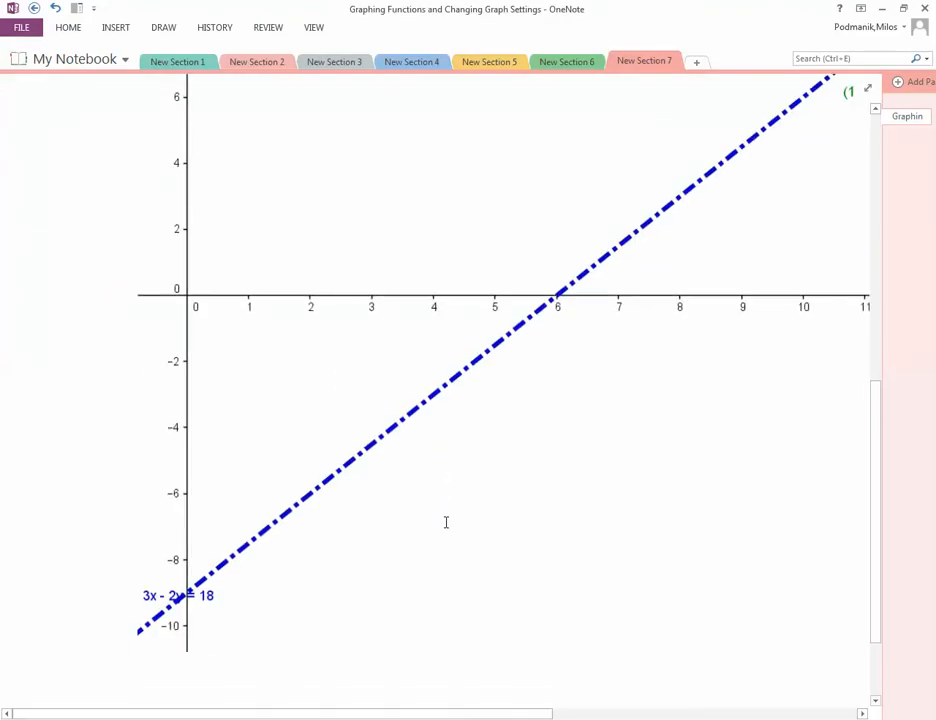
# Move the pasted graph image further left on the page, just beneath the two equations
pyautogui.scroll(5, 570, 534)
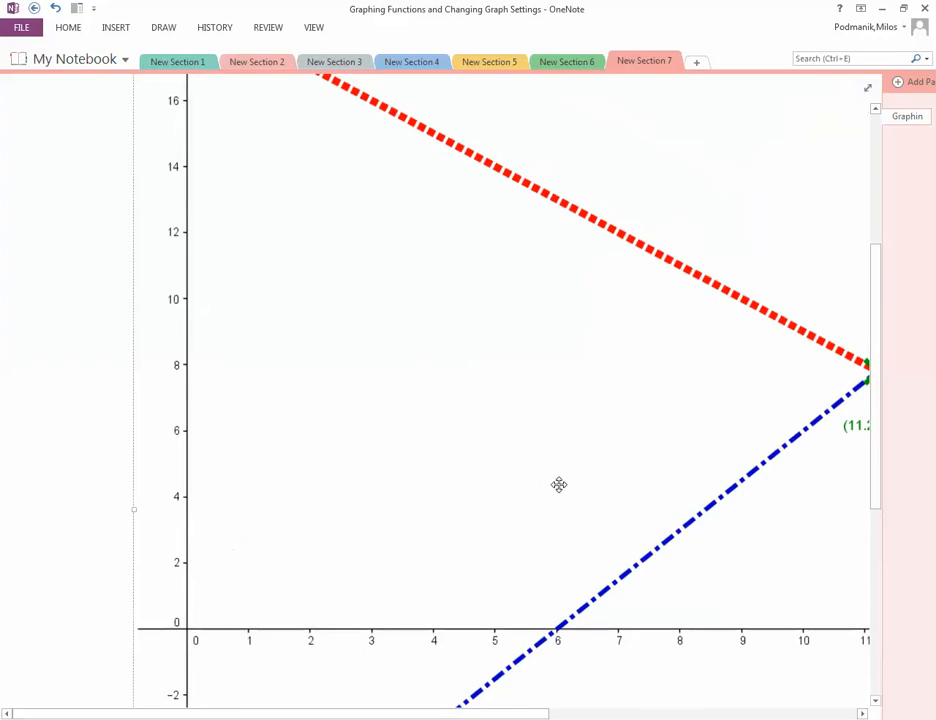
pyautogui.moveTo(618, 533); pyautogui.dragTo(519, 506)
pyautogui.scroll(5, 512, 499)
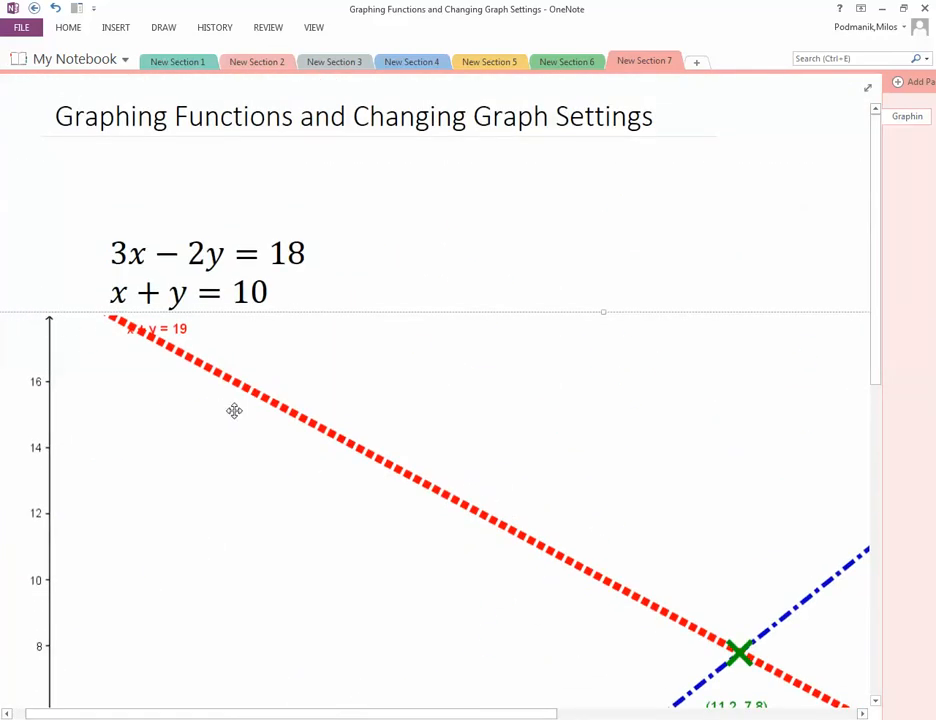
# Switch back to GeoGebra and examine the format and scale options for exporting the graphics view as a picture, keeping PNG
pyautogui.hotkey('alt', 'Tab')
pyautogui.hotkey('alt', 'f')
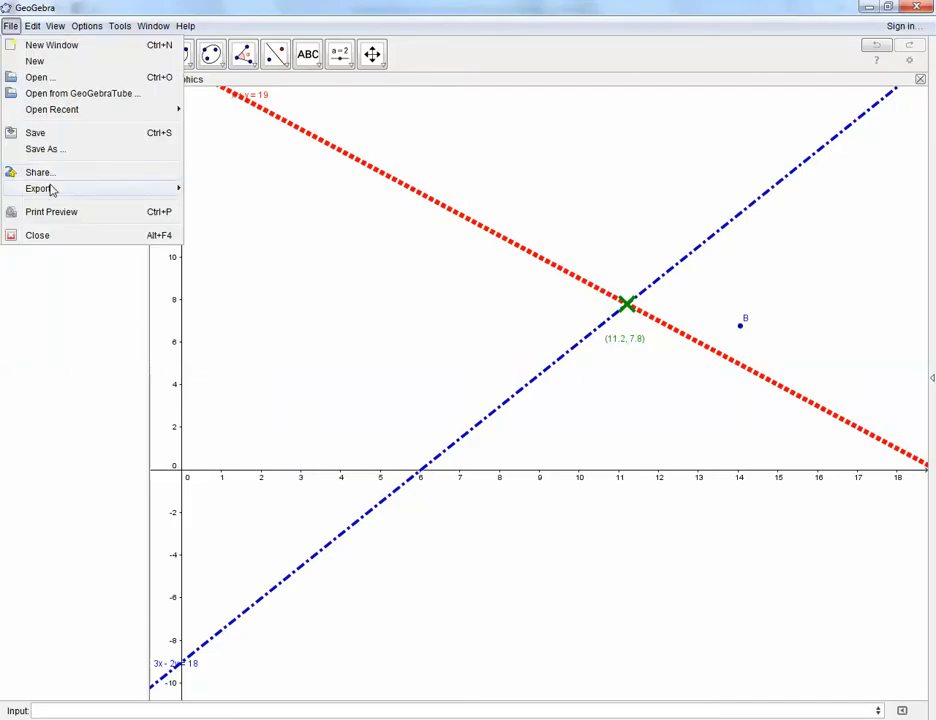
pyautogui.moveTo(125, 192)
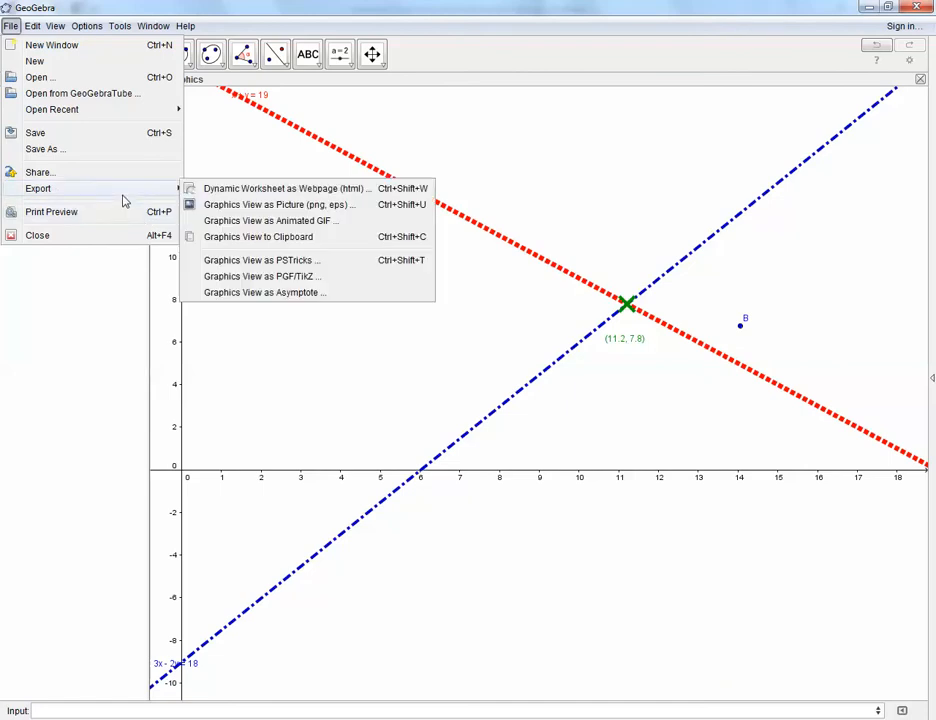
pyautogui.click(330, 208)
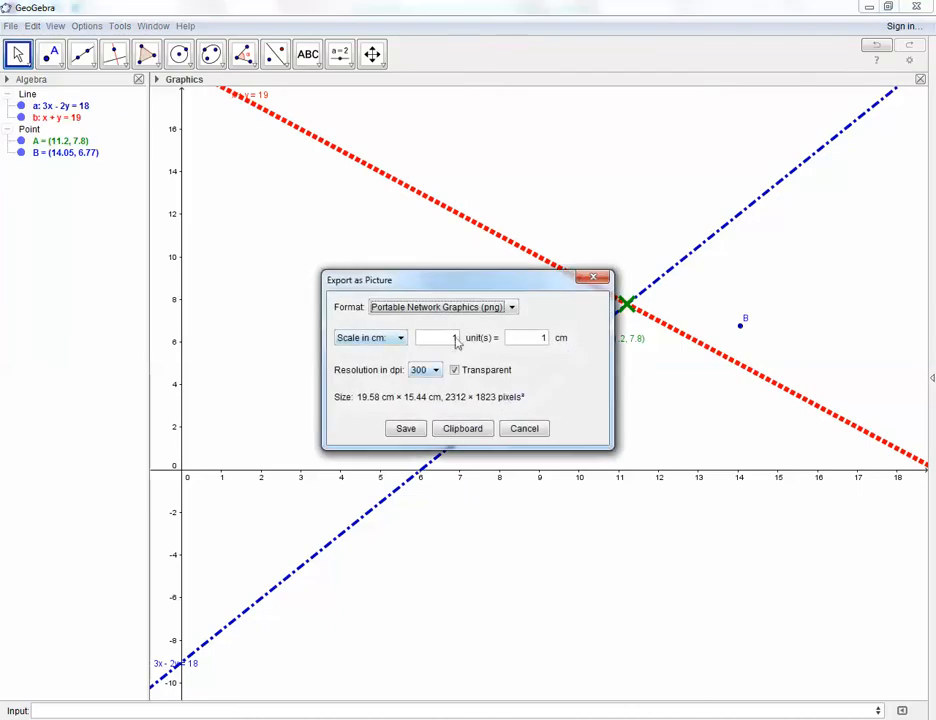
pyautogui.click(435, 309)
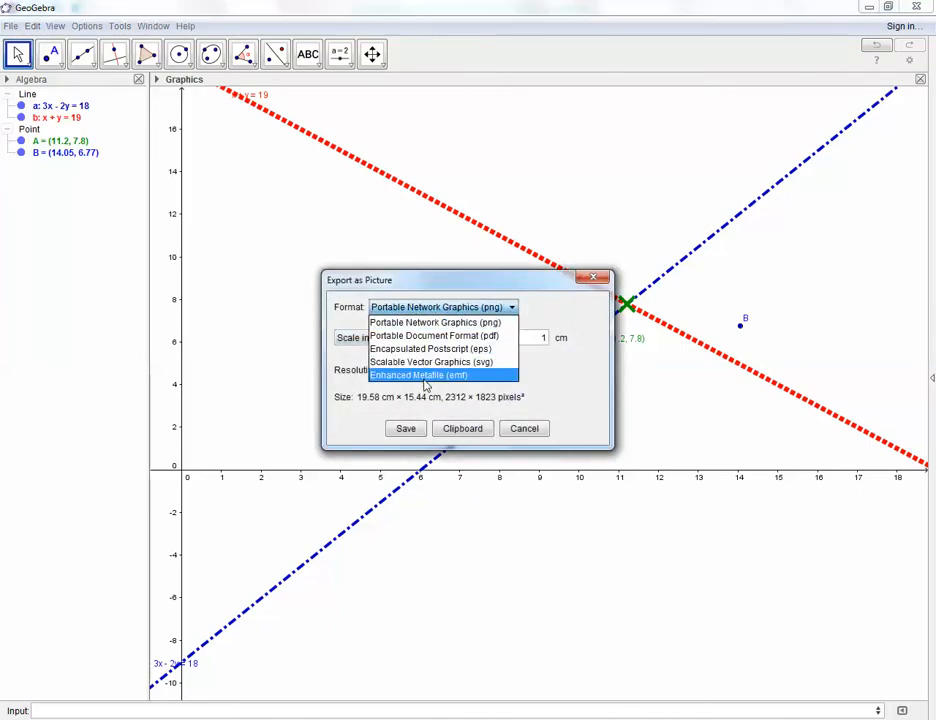
pyautogui.click(457, 324)
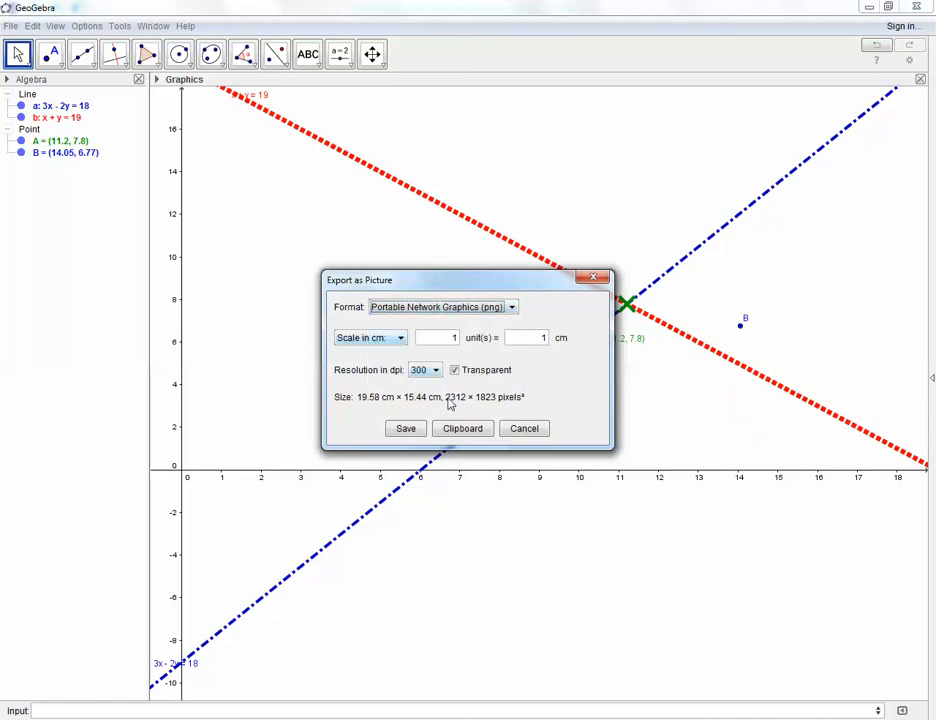
pyautogui.click(383, 339)
pyautogui.click(540, 398)
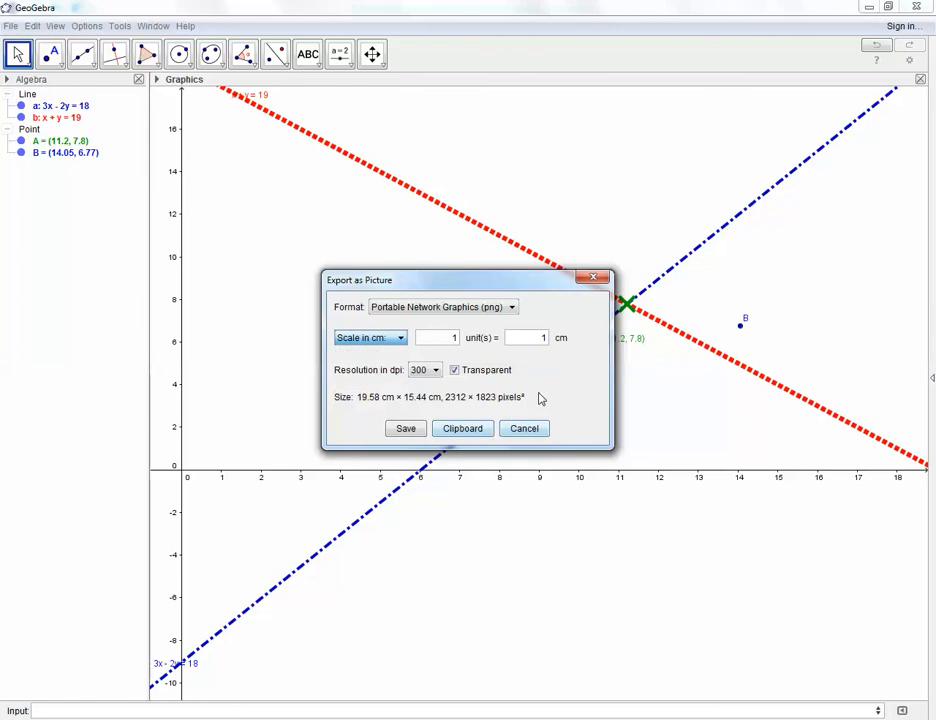
# Open the save dialog for the PNG export, check its file types and cancel the save
pyautogui.click(406, 430)
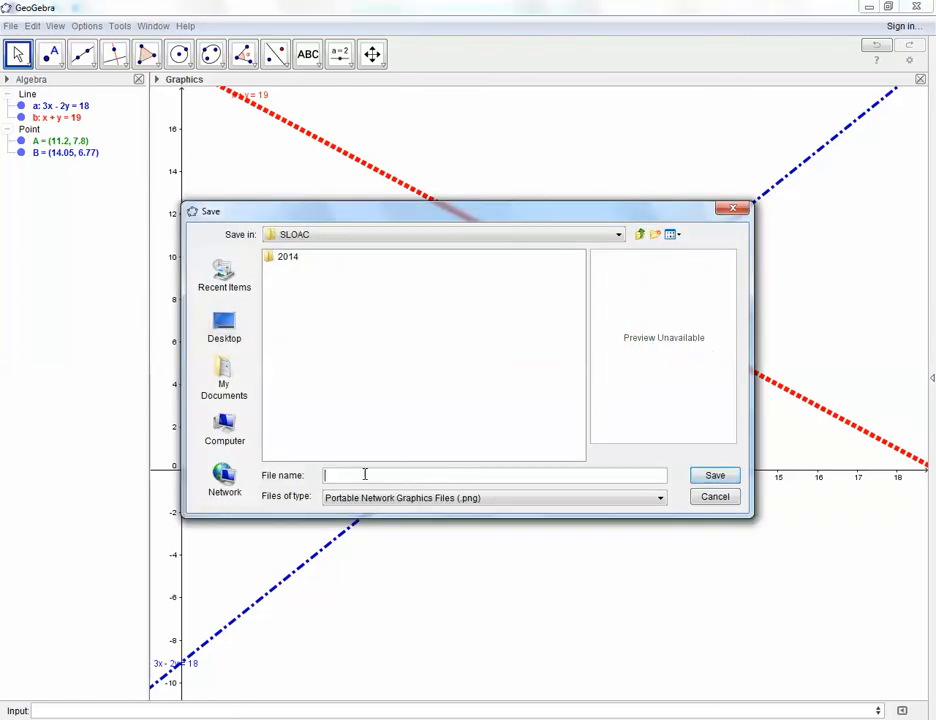
pyautogui.click(378, 499)
pyautogui.click(377, 500)
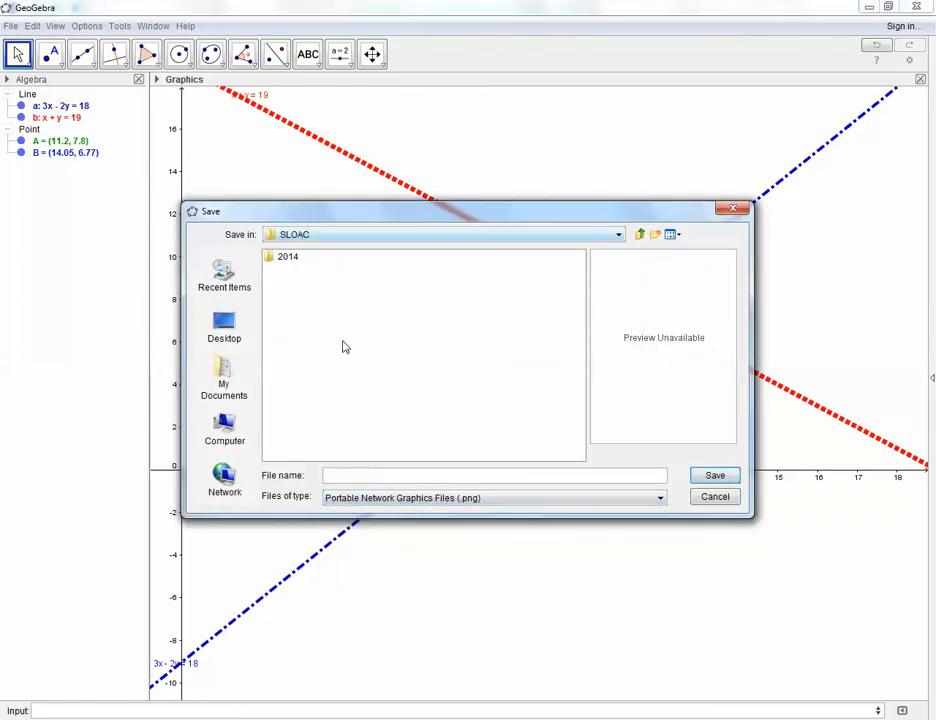
pyautogui.click(716, 497)
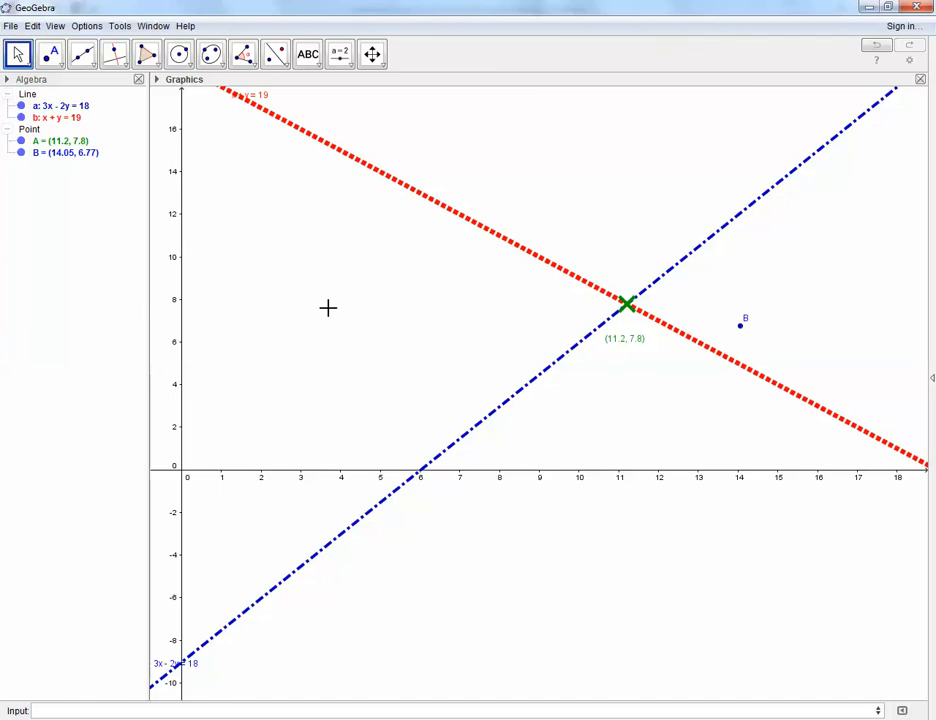